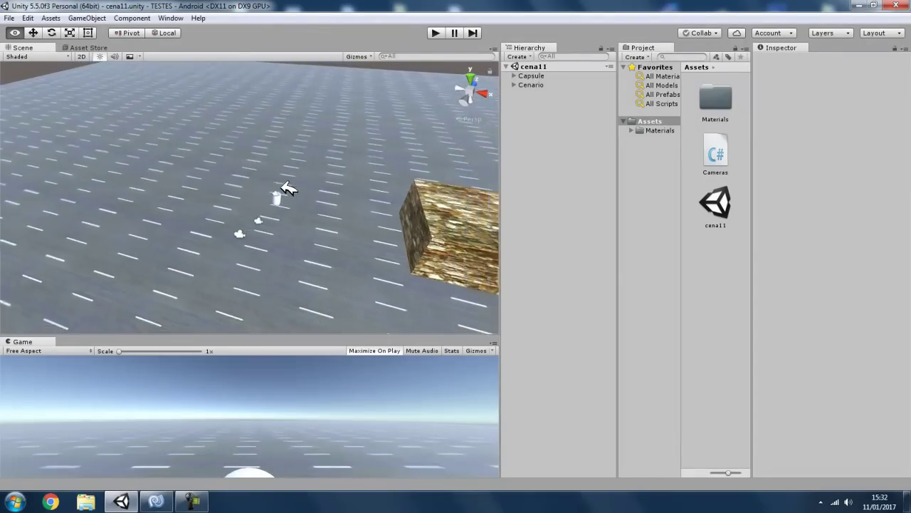
- Look across the plane and select the Capsule in the Hierarchy
right_click_drag(288, 188, 203, 167)
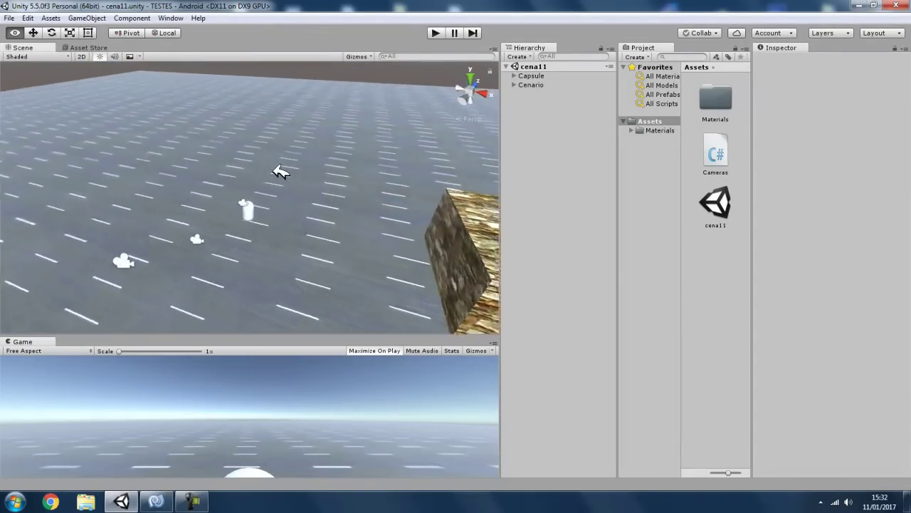
mouse_move(371, 176)
right_mouse_down()
mouse_move(685, 156)
mouse_move(578, 107)
right_mouse_up()
left_click(545, 84)
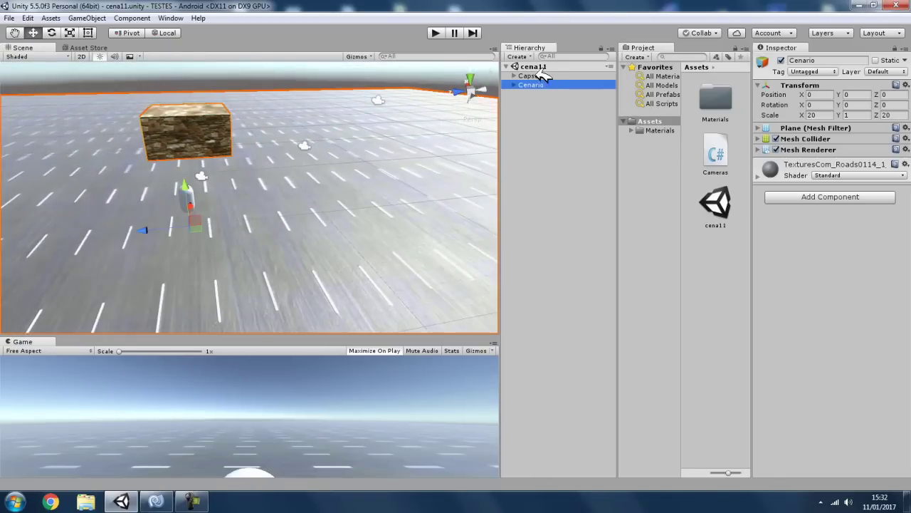
left_click(535, 66)
left_click(536, 75)
- Orbit around the Capsule to view its camera layout and the cube
right_click_drag(354, 138, 222, 140)
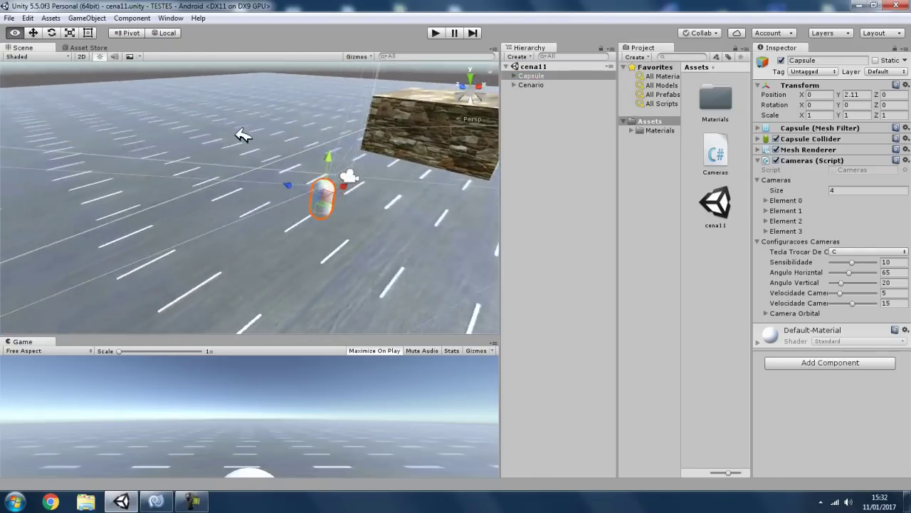
right_click_drag(300, 193, 309, 199)
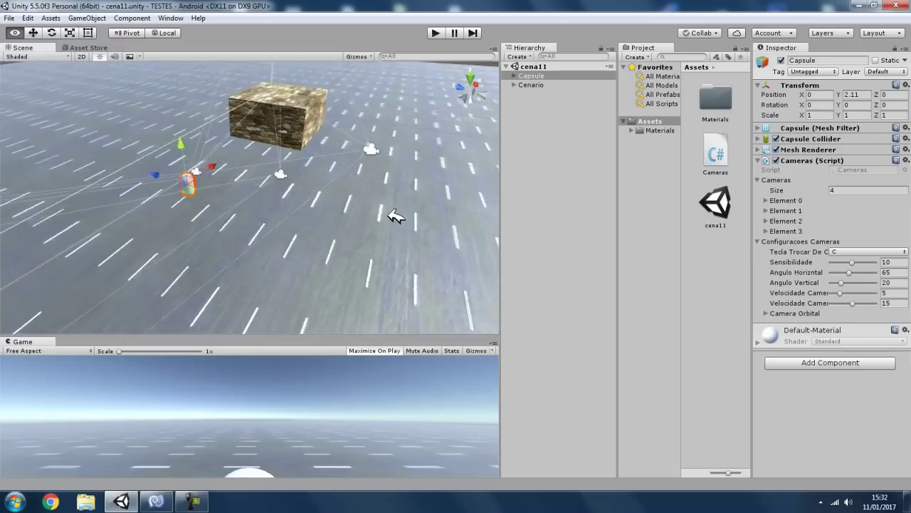
mouse_move(405, 205)
right_mouse_down()
mouse_move(331, 205)
mouse_move(370, 189)
right_mouse_up()
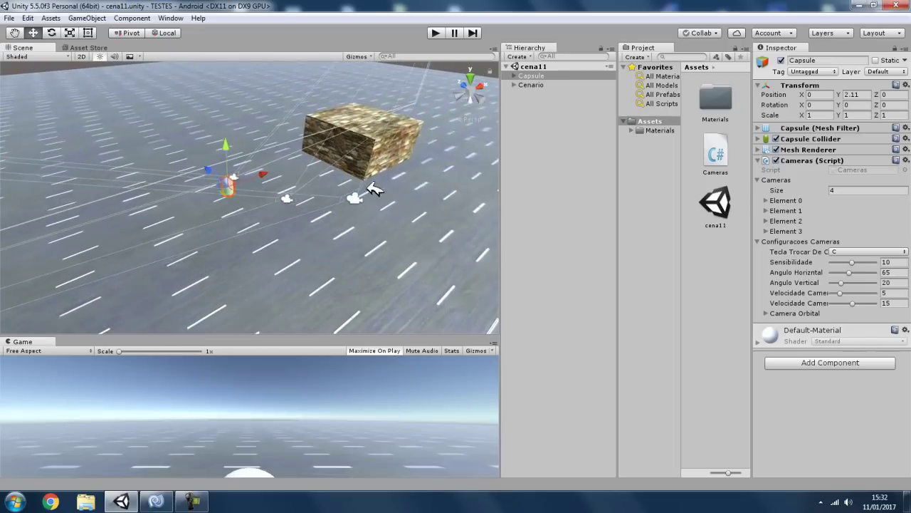
mouse_move(441, 206)
right_mouse_down()
mouse_move(262, 192)
mouse_move(330, 223)
right_mouse_up()
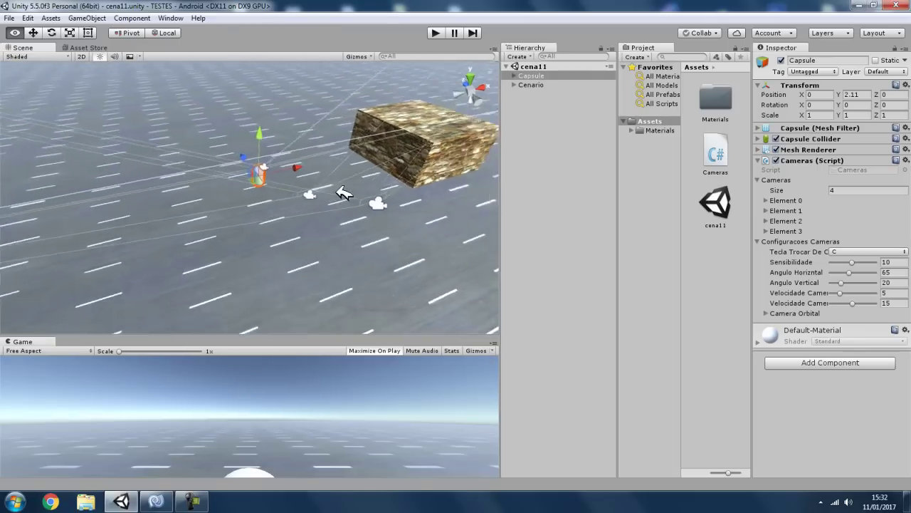
right_click_drag(398, 203, 355, 207)
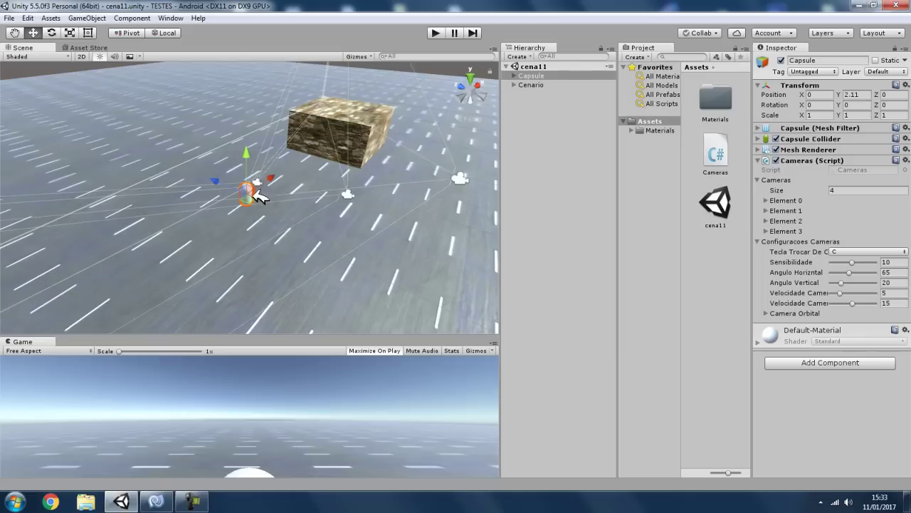
left_click(767, 200)
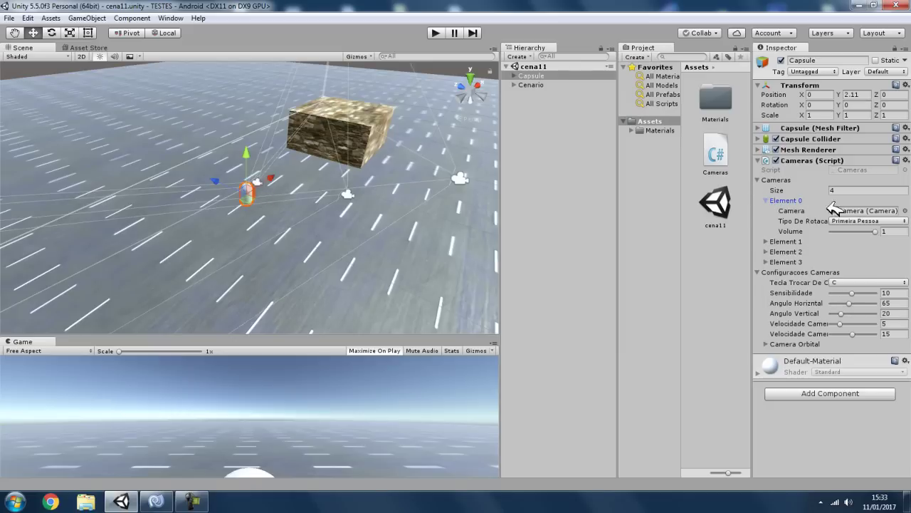
left_click(862, 222)
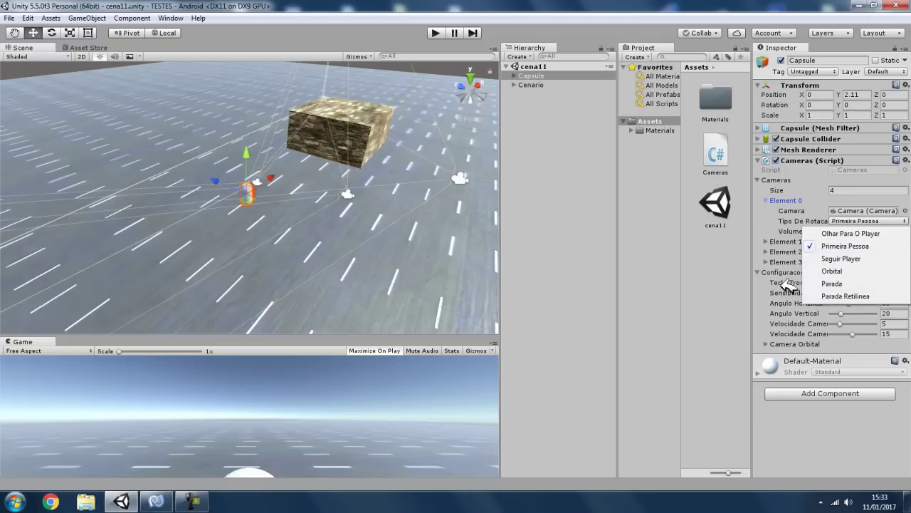
left_click(439, 33)
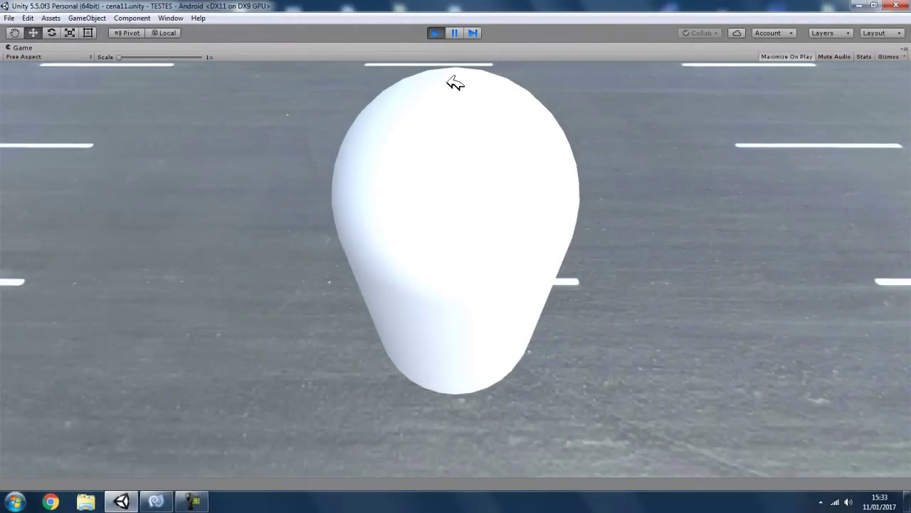
left_click(436, 32)
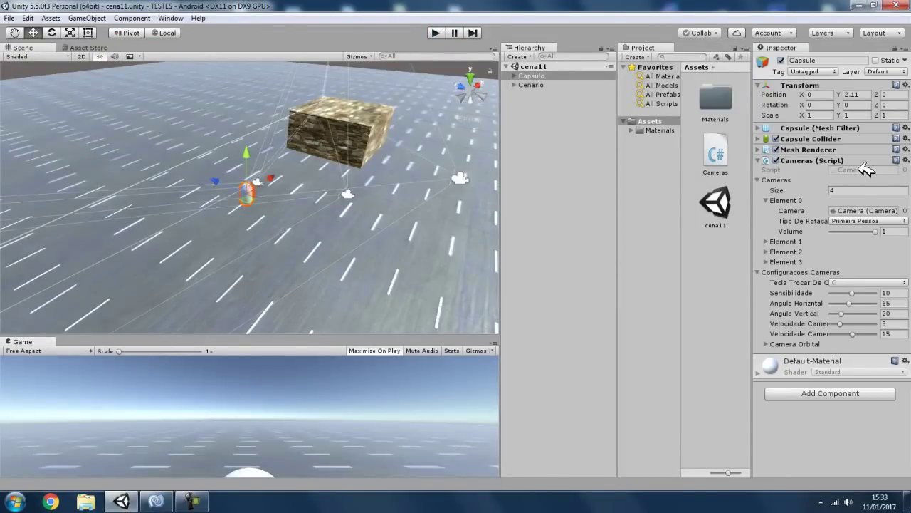
- Remove the Cameras script from the Capsule and open Cameras.cs in MonoDevelop
left_click(907, 161)
left_click(871, 189)
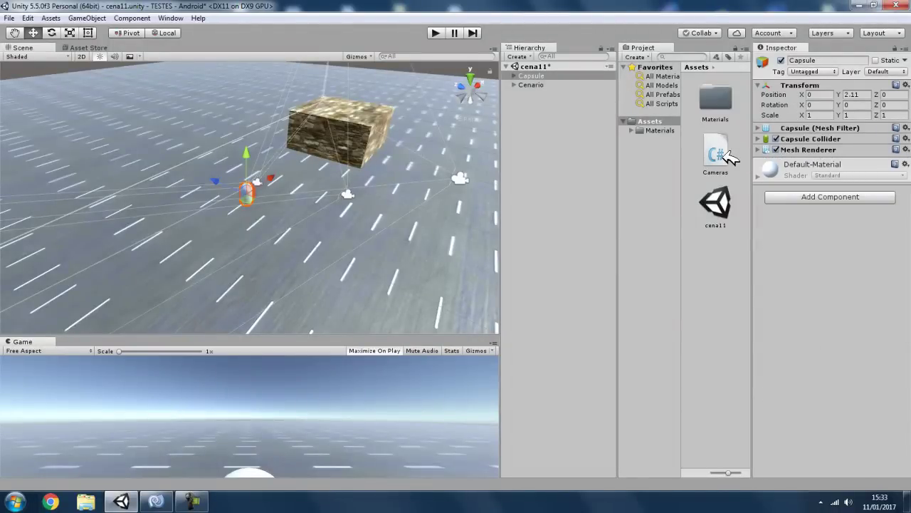
left_click(729, 158)
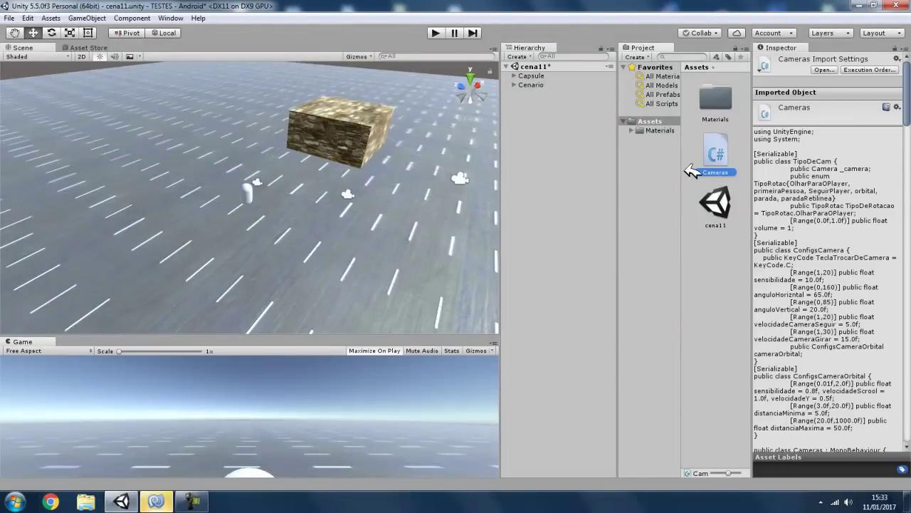
left_click(163, 494)
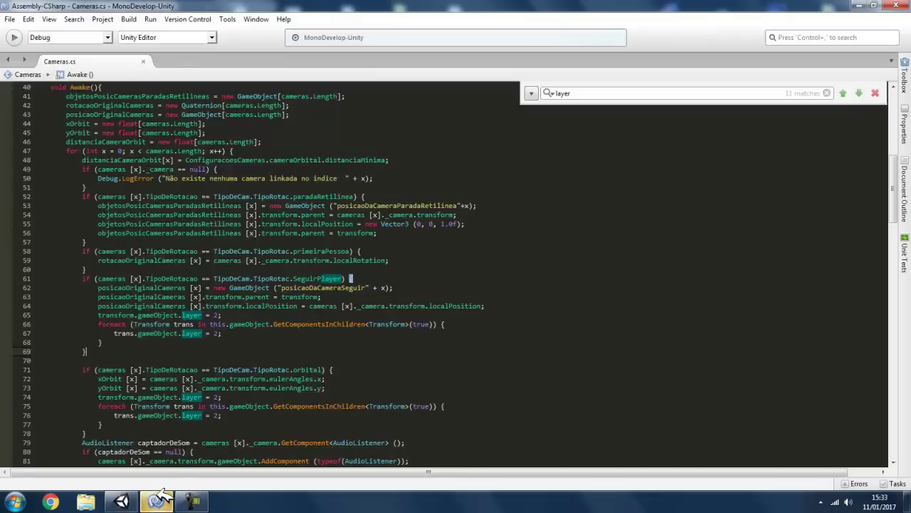
- Close the search bar and read Cameras.cs down to its last lines, then return to Unity
left_click(876, 93)
scroll(893, 142, "up", 2)
mouse_move(900, 143)
left_mouse_down()
mouse_move(908, 396)
mouse_move(909, 85)
mouse_move(910, 380)
left_mouse_up()
left_click(22, 360)
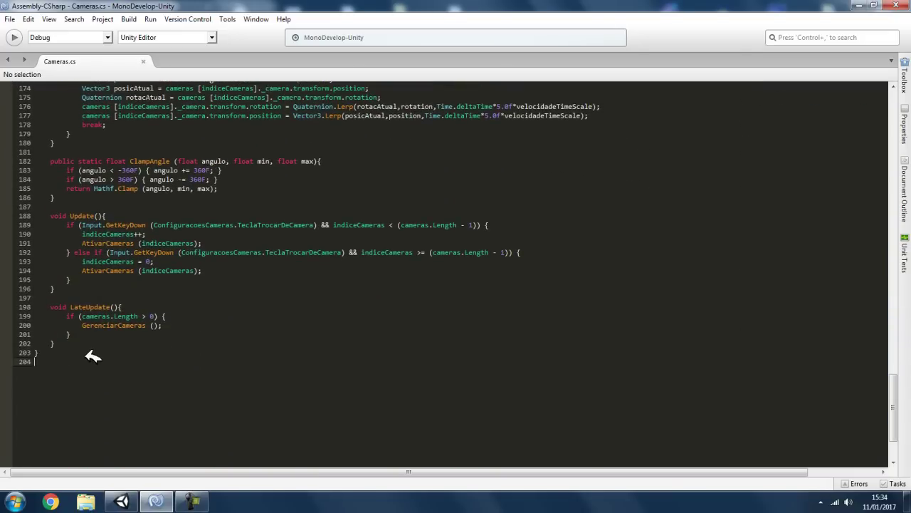
left_click(57, 343)
left_click(47, 353)
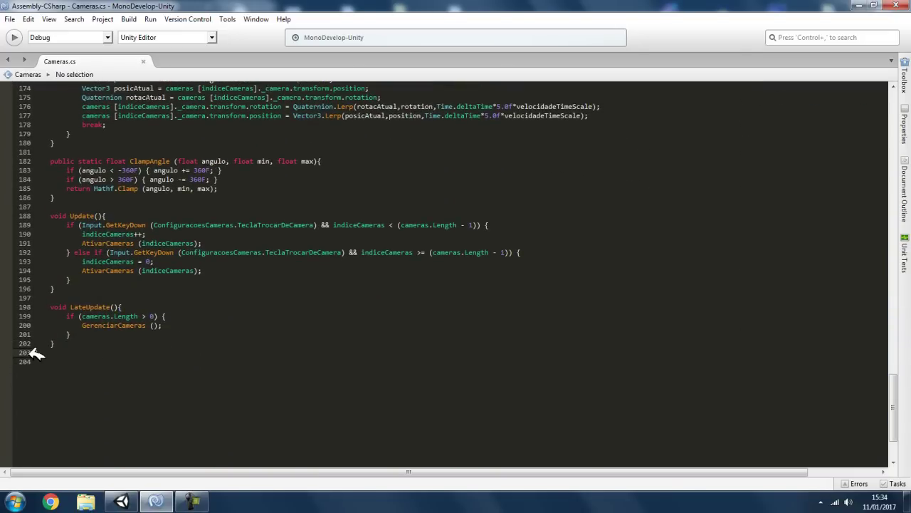
left_click(7, 342)
left_click(57, 344)
left_click(111, 360)
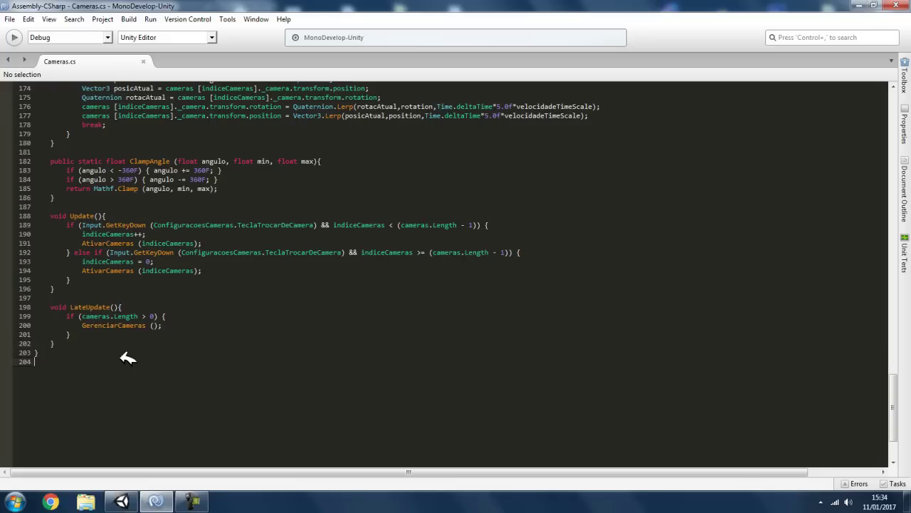
left_click(123, 499)
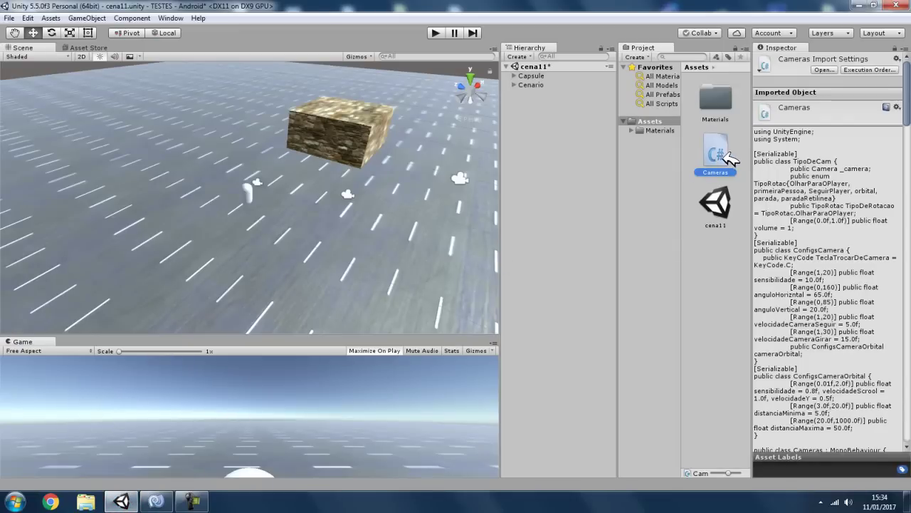
right_click(706, 260)
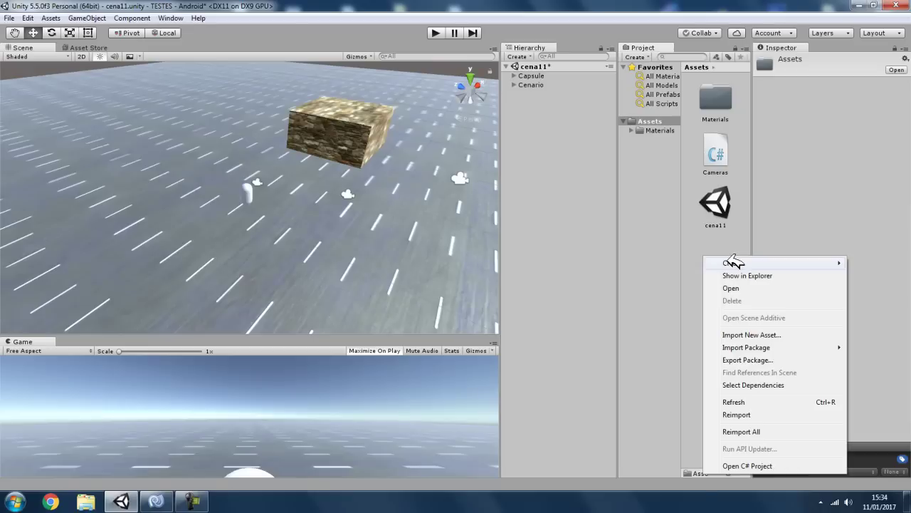
mouse_move(716, 262)
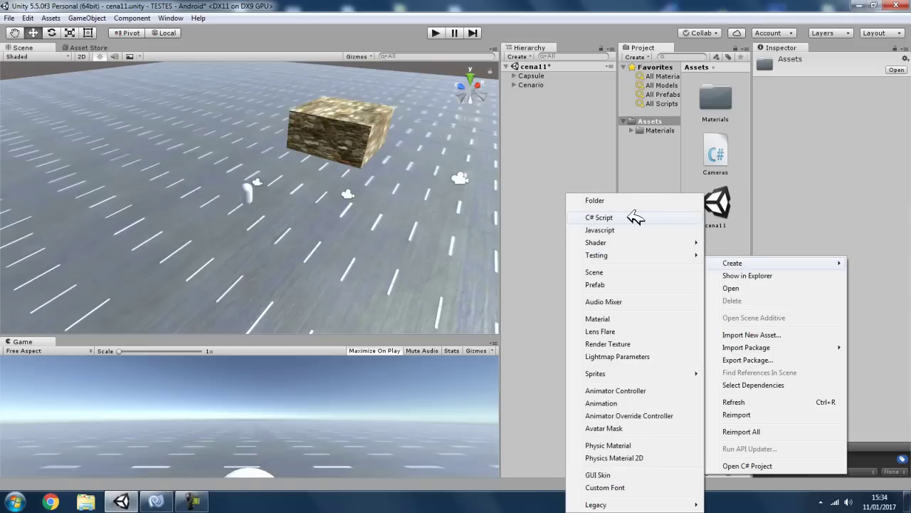
left_click(727, 165)
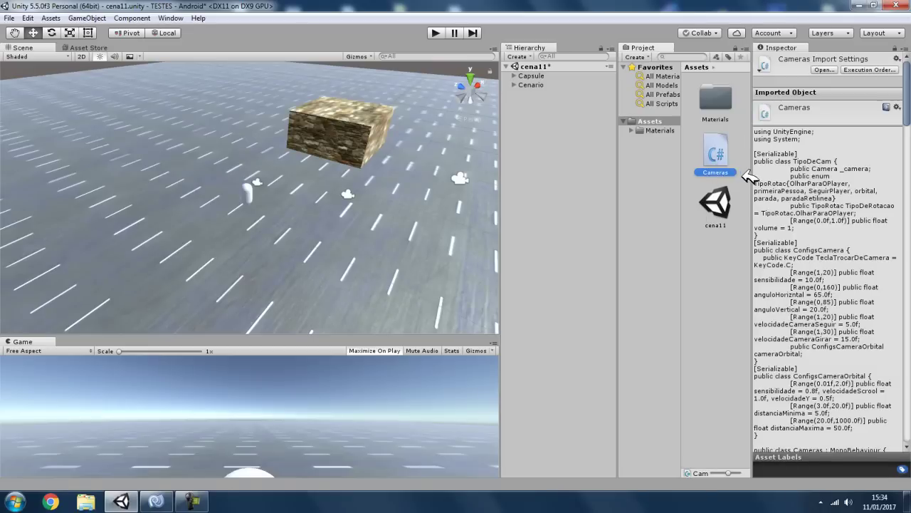
left_click(156, 501)
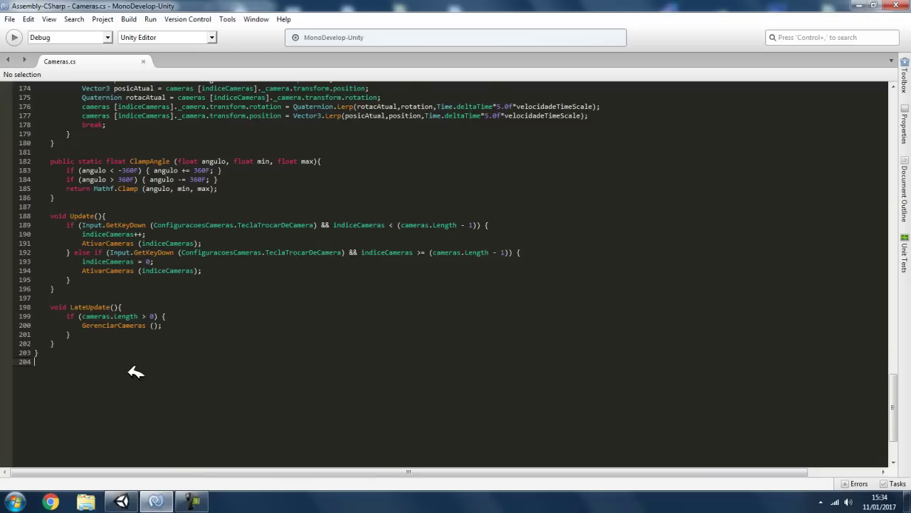
left_click_drag(897, 399, 896, 99)
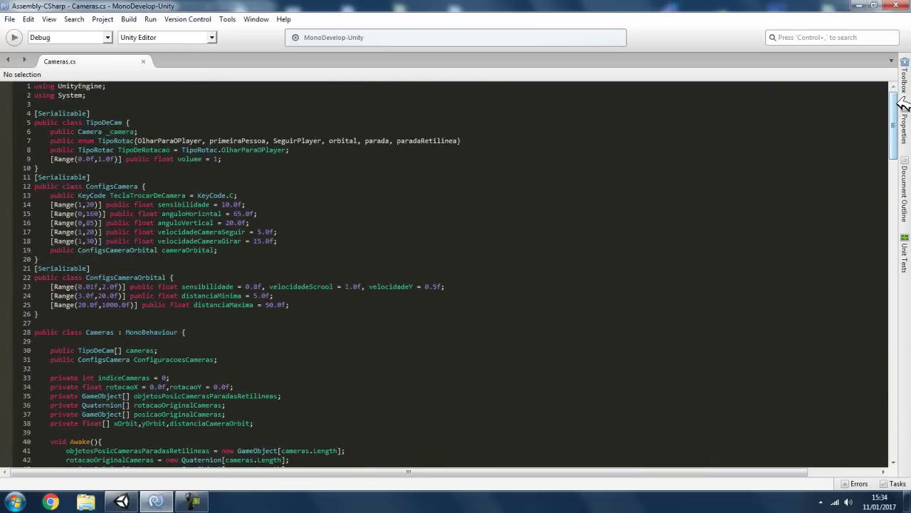
left_click(121, 501)
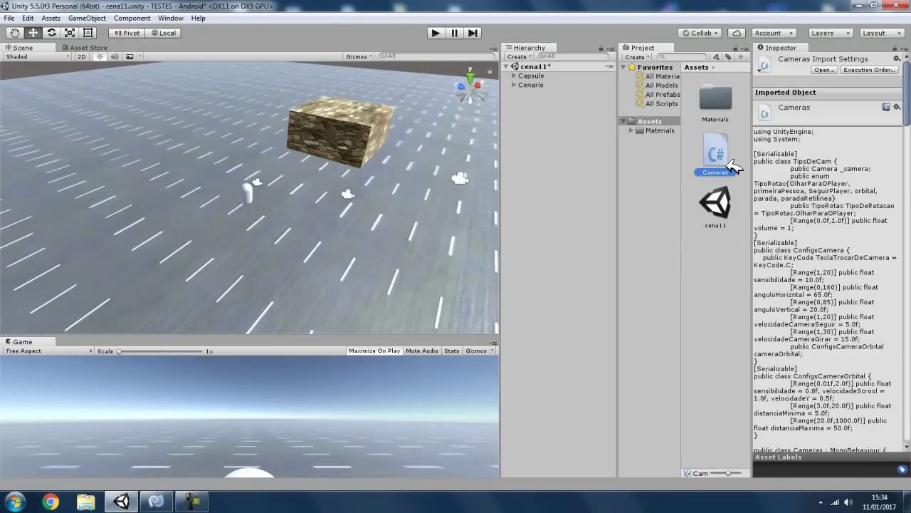
- Delete the Capsule's four child cameras, Camera through Camera (3)
left_click(538, 85)
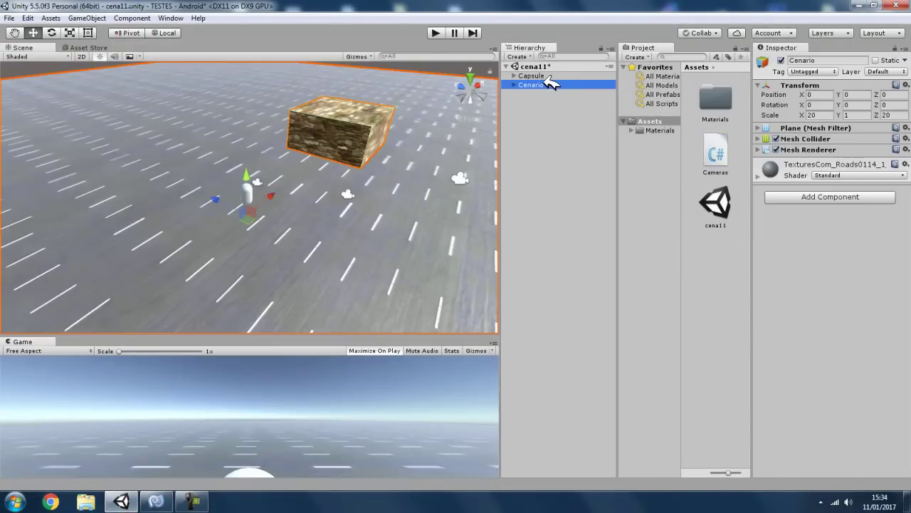
left_click(544, 76)
mouse_move(397, 152)
left_mouse_down("alt")
mouse_move(433, 205)
mouse_move(464, 212)
left_mouse_up("alt")
scroll(433, 204, "up", 5)
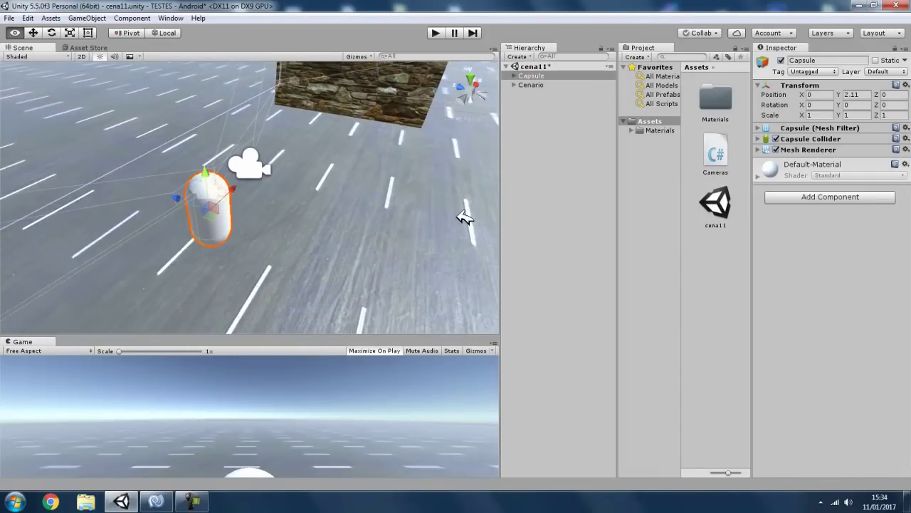
left_click(513, 75)
left_click(535, 85)
left_click(545, 112, "shift")
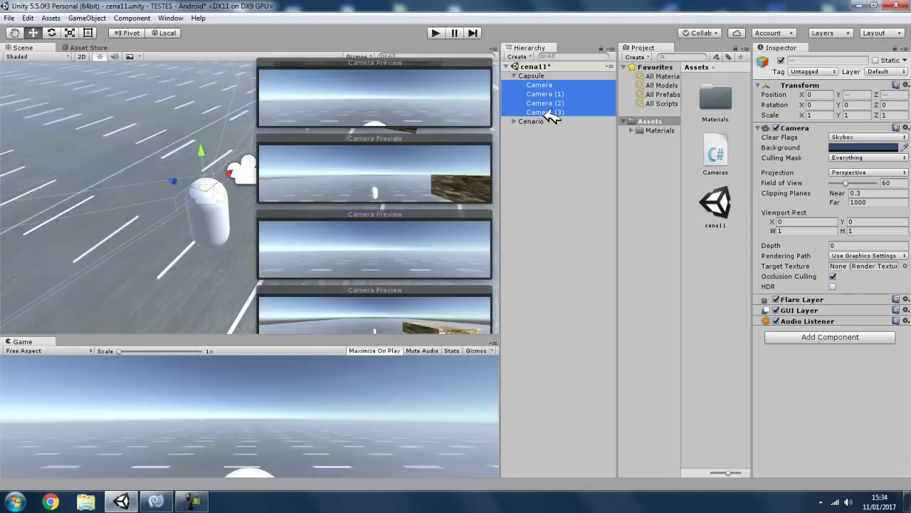
key("Delete")
- Rename the Capsule to Player and attach a fresh Cameras script to it
left_click_drag(315, 177, 295, 190, "alt")
left_click(238, 238)
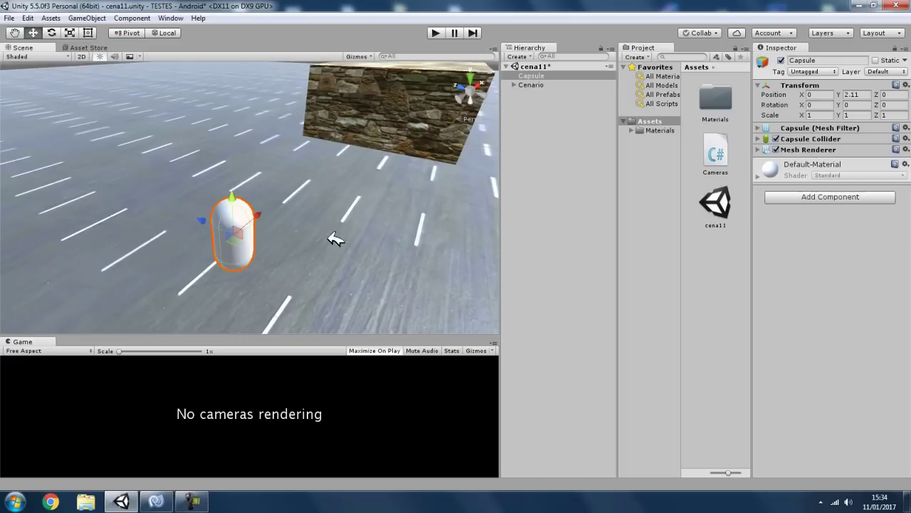
mouse_move(335, 238)
left_mouse_down("alt")
mouse_move(186, 285)
mouse_move(135, 280)
left_mouse_up("alt")
left_click(530, 74)
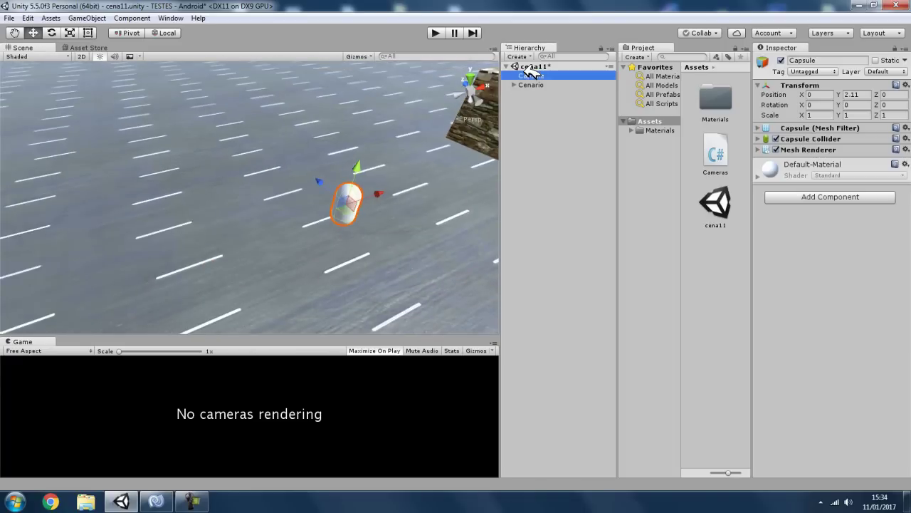
type("Pla")
key("Return")
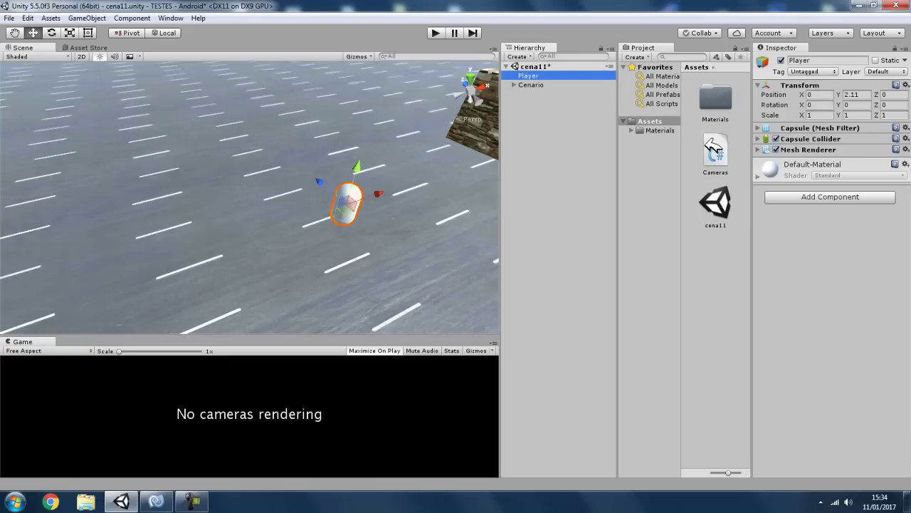
left_click_drag(713, 148, 791, 251)
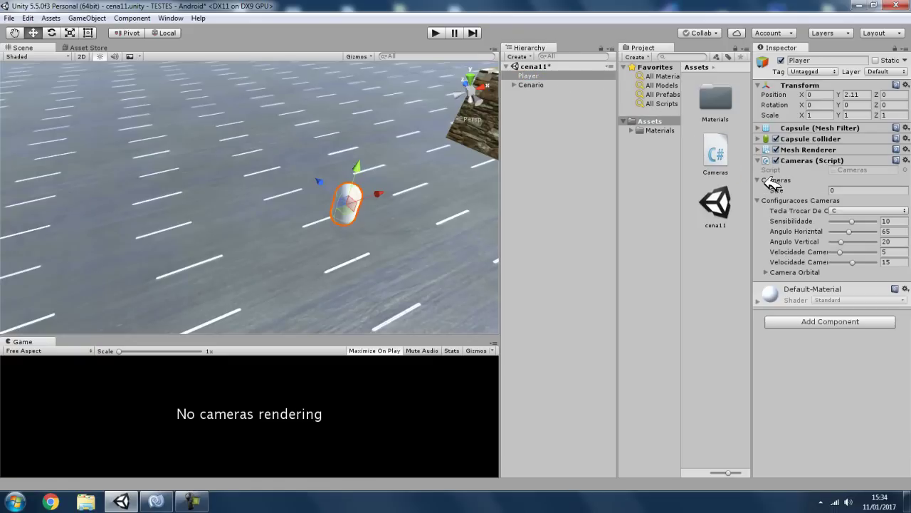
mouse_move(393, 242)
left_mouse_down("alt")
mouse_move(505, 213)
mouse_move(484, 252)
mouse_move(256, 213)
mouse_move(387, 261)
mouse_move(187, 73)
left_mouse_up("alt")
- Create a Camera, parent it under Player, and zero its X and Y position
left_click(93, 18)
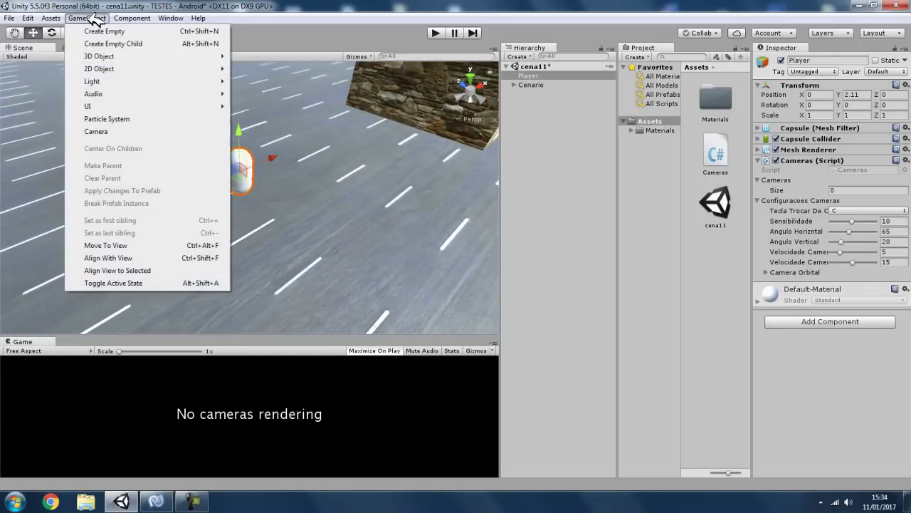
left_click(114, 133)
mouse_move(316, 193)
left_mouse_down("alt")
mouse_move(346, 201)
mouse_move(423, 158)
left_mouse_up("alt")
mouse_move(183, 284)
left_mouse_down()
mouse_move(346, 178)
mouse_move(305, 179)
mouse_move(351, 162)
mouse_move(234, 204)
mouse_move(422, 119)
left_mouse_up()
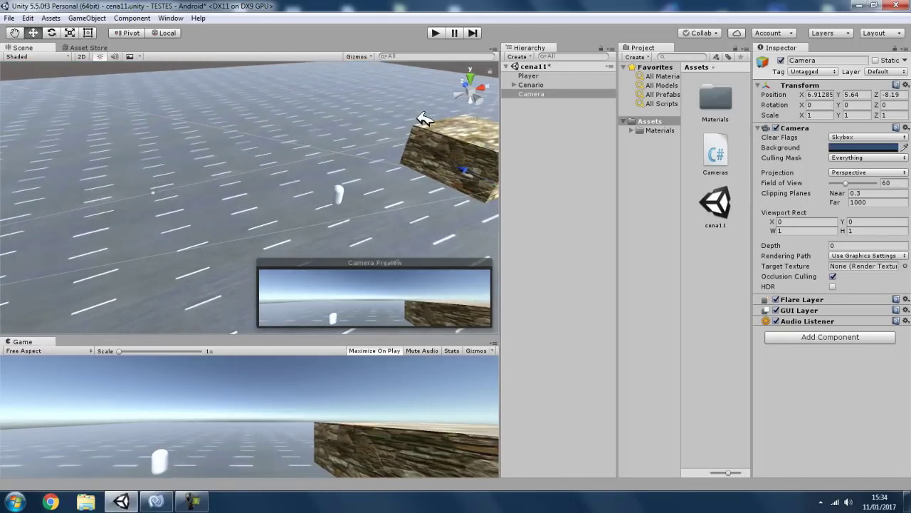
left_click_drag(524, 87, 540, 76)
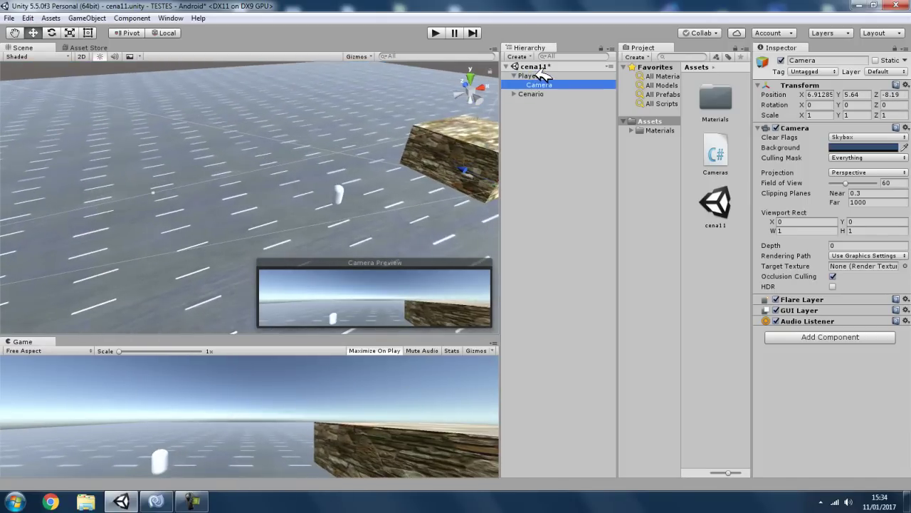
left_click(818, 94)
type("0")
left_click(858, 94)
type("0")
left_click(894, 94)
type("0")
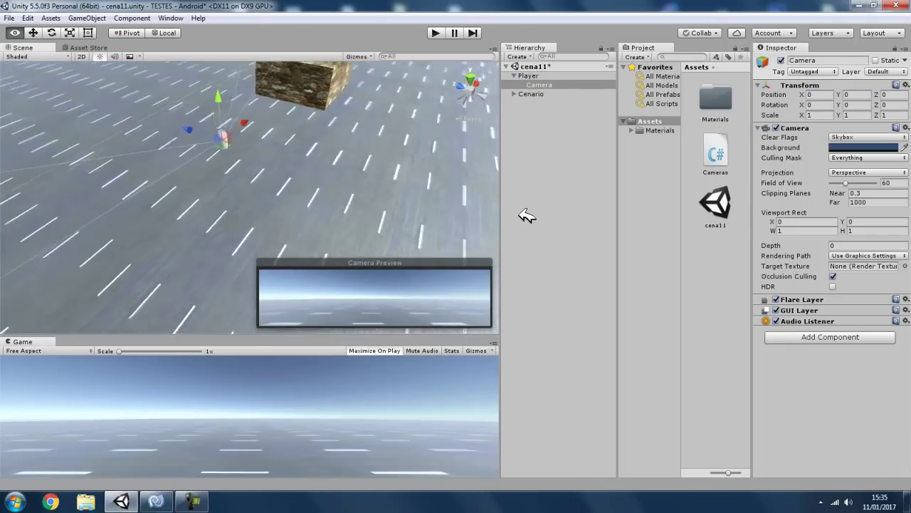
- Raise the Camera up behind the Player capsule
left_click_drag(527, 215, 264, 230, "alt")
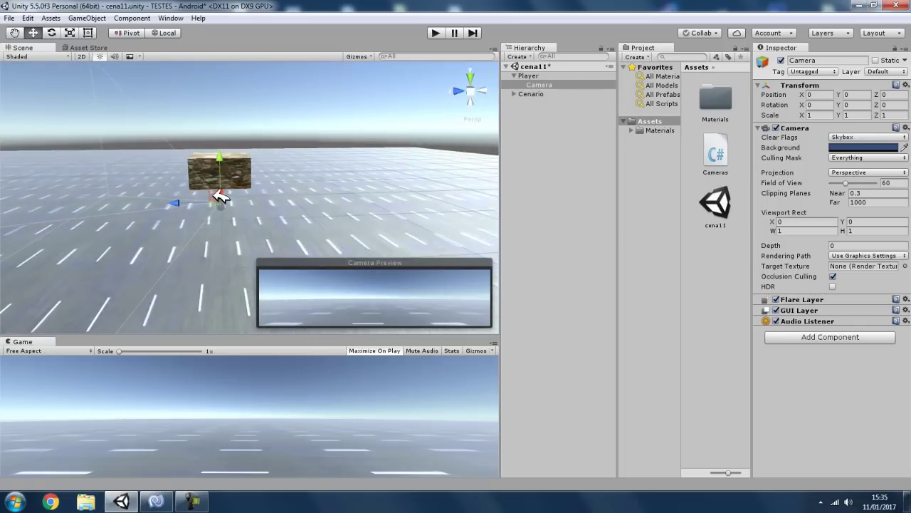
left_click_drag(219, 194, 291, 168)
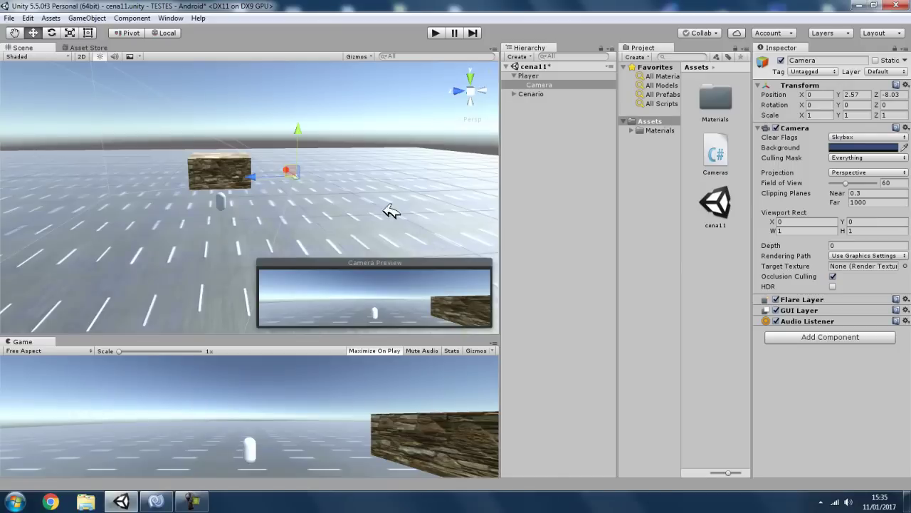
left_click_drag(391, 211, 235, 205, "alt")
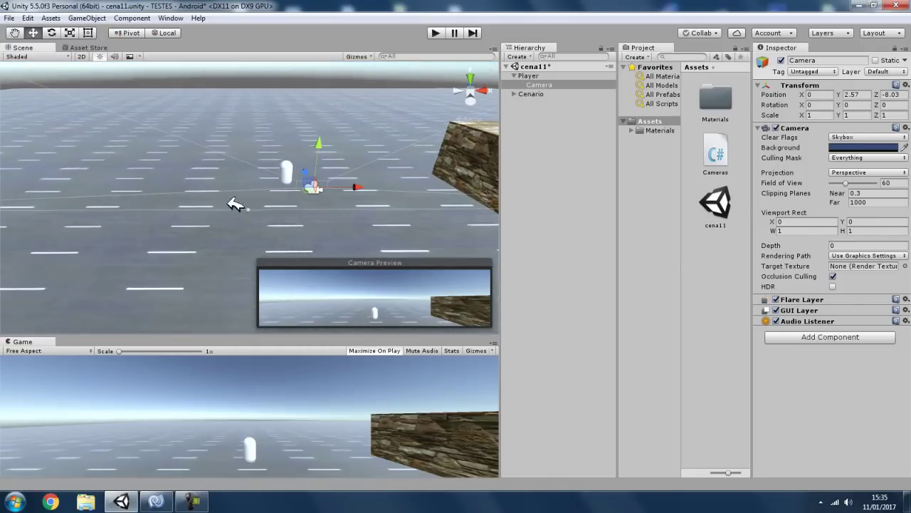
- Duplicate the Camera as Camera (1) and move it into the Player capsule
left_click(539, 84)
key("ctrl+d")
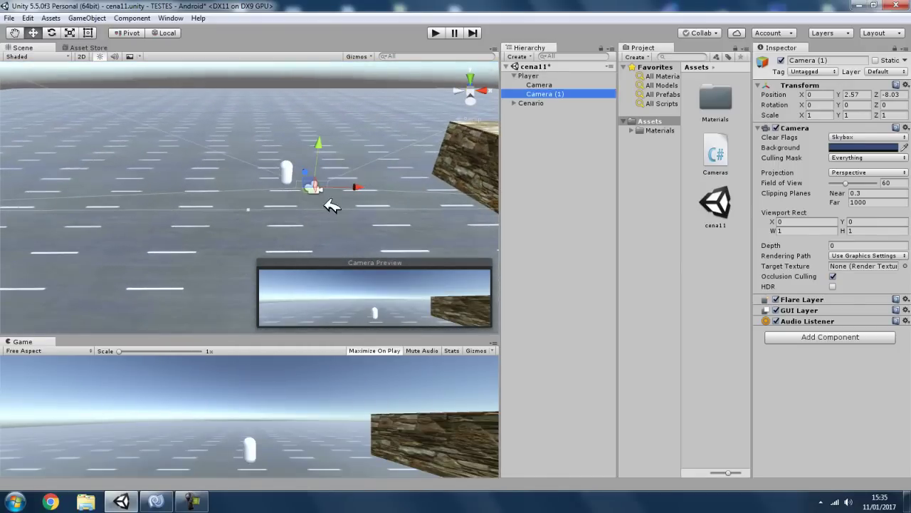
mouse_move(373, 206)
left_mouse_down("alt")
mouse_move(417, 143)
mouse_move(324, 117)
mouse_move(402, 146)
mouse_move(364, 149)
left_mouse_up("alt")
scroll(365, 150, "up", 5)
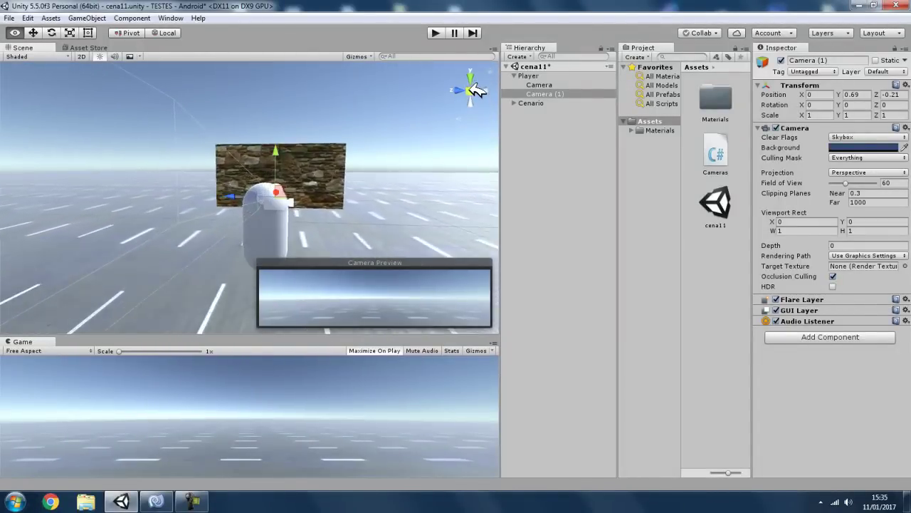
mouse_move(264, 174)
left_mouse_down()
mouse_move(254, 183)
mouse_move(312, 201)
mouse_move(286, 231)
left_mouse_up()
scroll(286, 232, "down", 3)
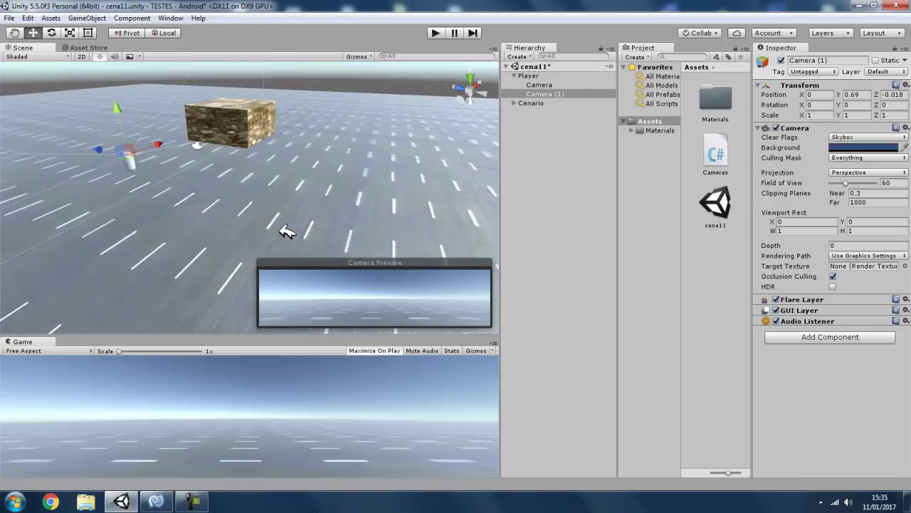
- Duplicate Camera (1) as Camera (2) and tilt it down toward the floor and block
left_click(557, 92)
key("ctrl+d")
mouse_move(204, 179)
left_mouse_down("alt")
mouse_move(146, 187)
mouse_move(191, 143)
left_mouse_up("alt")
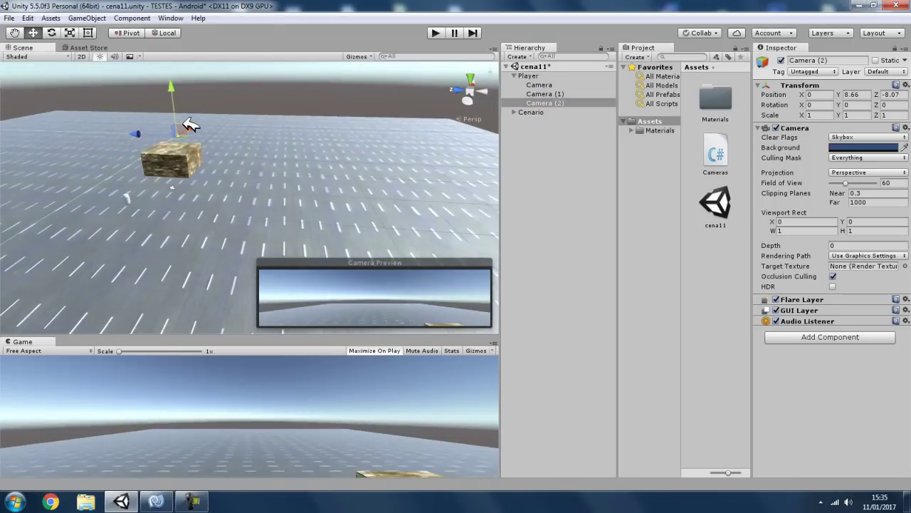
left_click(51, 33)
mouse_move(231, 108)
left_mouse_down()
mouse_move(253, 153)
mouse_move(46, 139)
left_mouse_up()
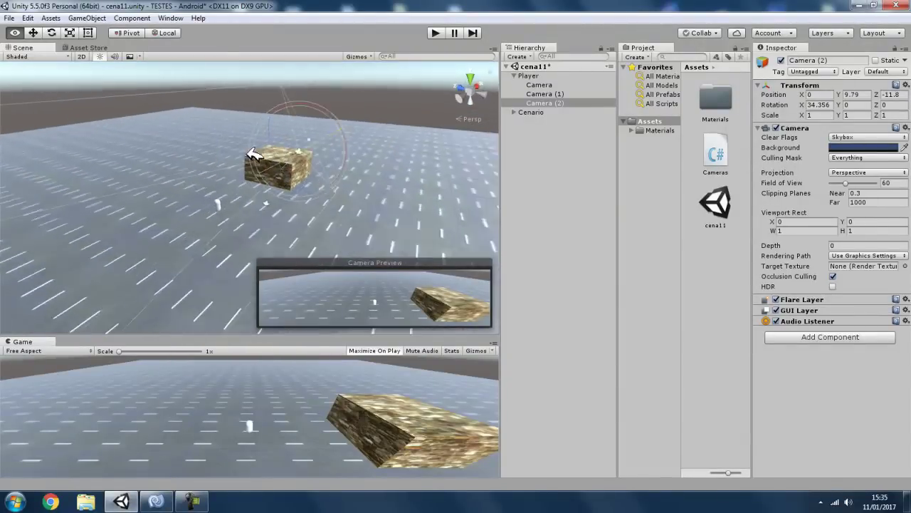
left_click_drag(46, 140, 356, 148, "alt")
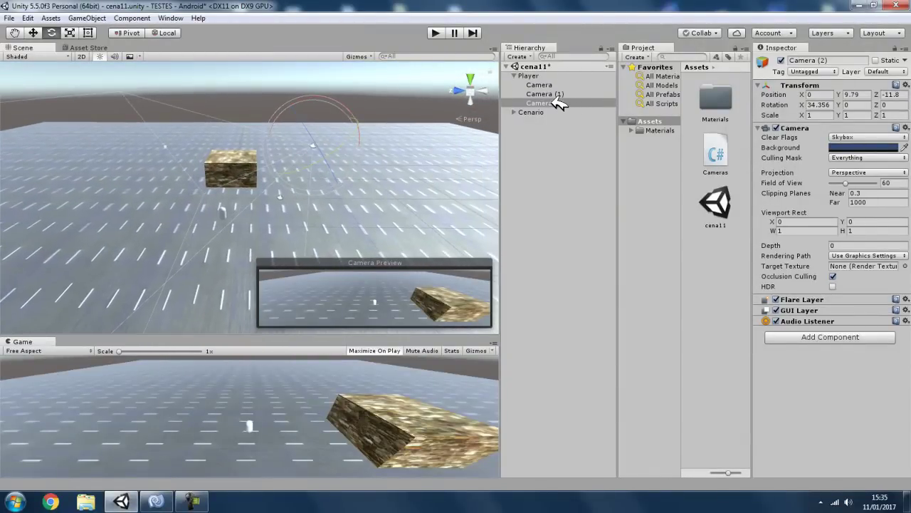
- Duplicate Camera (2) as Camera (3) and move it out of Player to the scene root
left_click(561, 104)
key("ctrl+d")
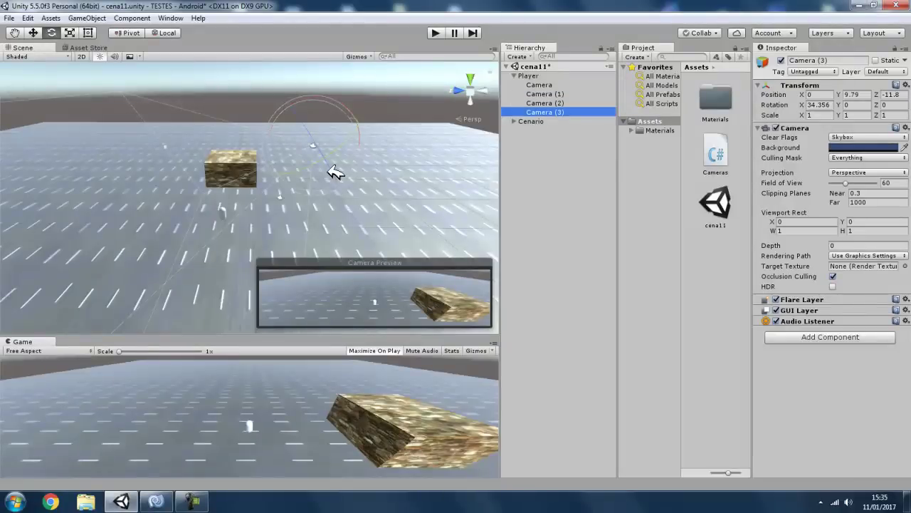
left_click_drag(335, 128, 290, 140, "alt")
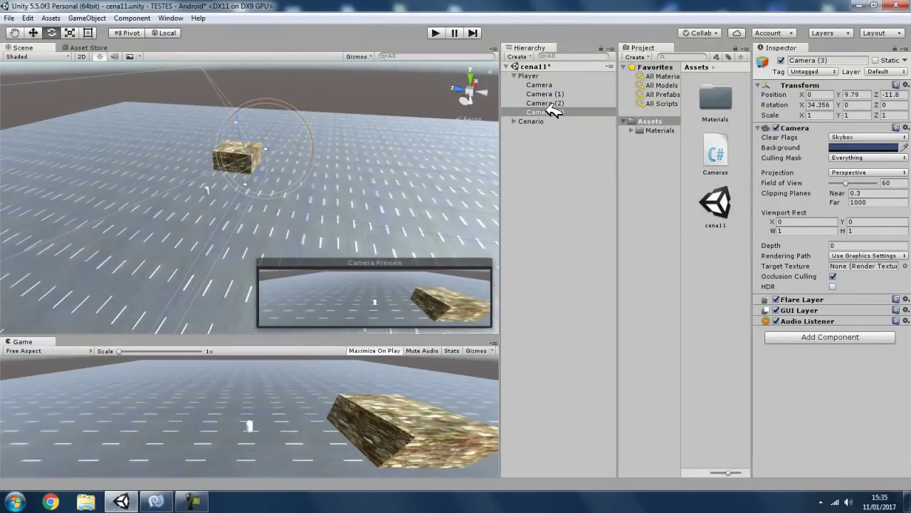
left_click(514, 76)
left_click(515, 76)
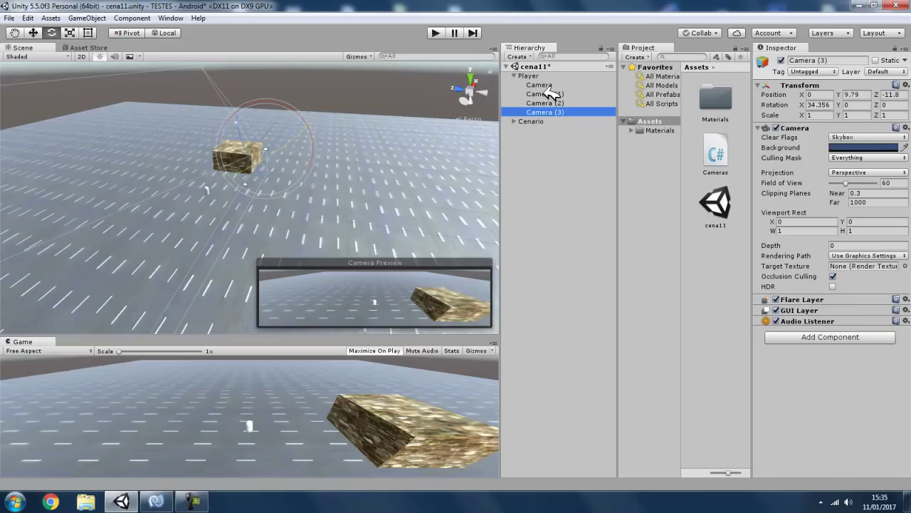
left_click_drag(546, 68, 569, 71)
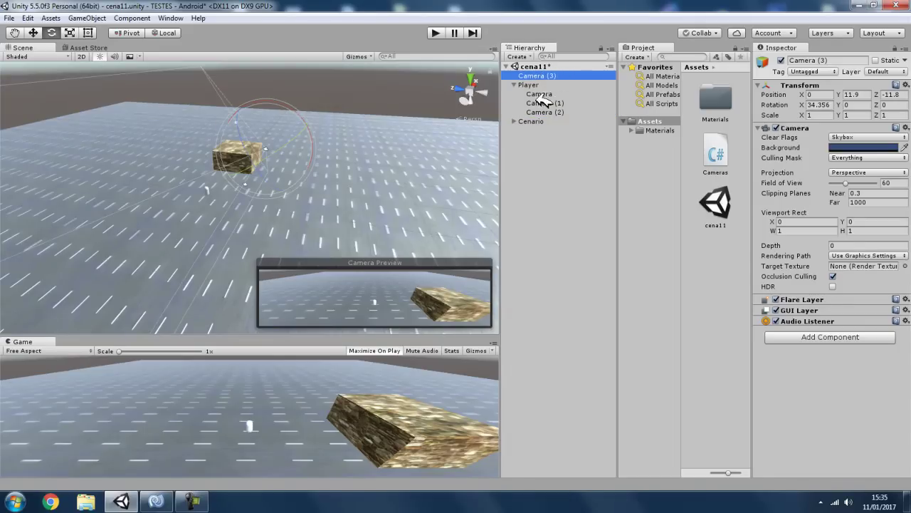
- Set the Player's Cameras list size to 4 and assign Camera to Element 0
left_click(539, 86)
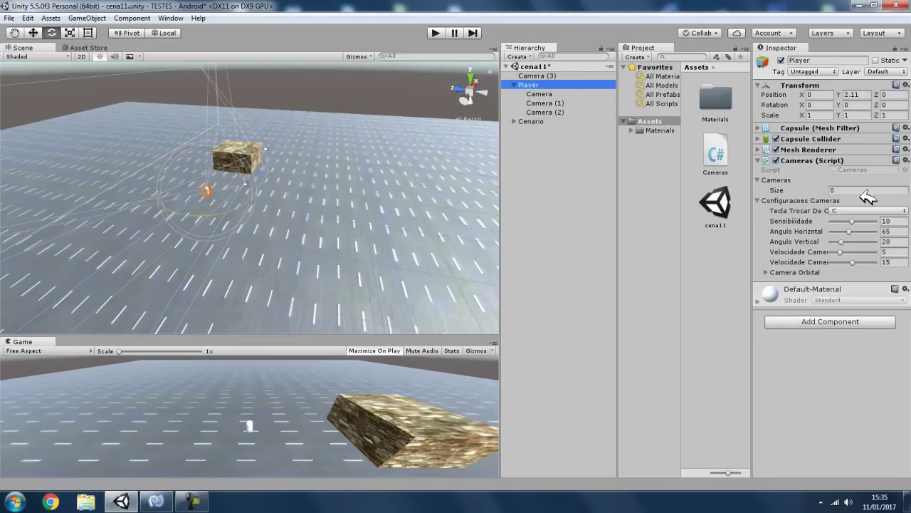
left_click(861, 190)
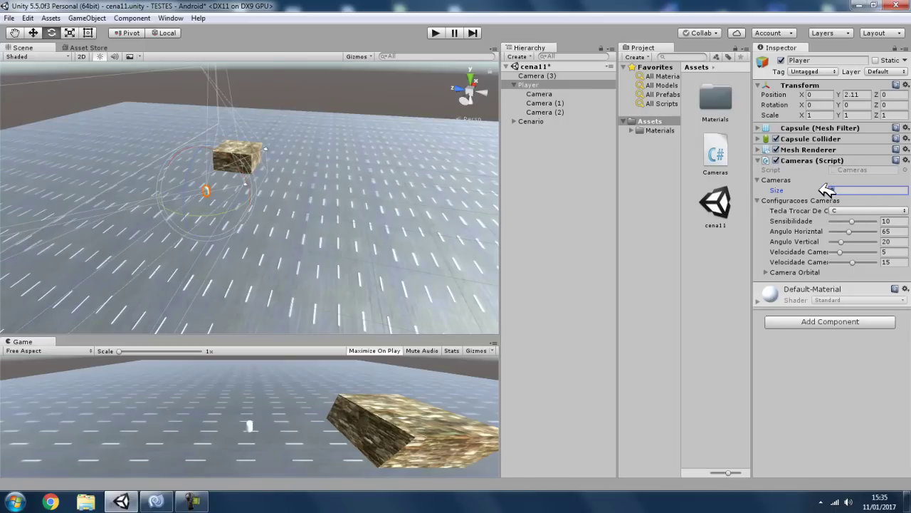
type("4")
key("Return")
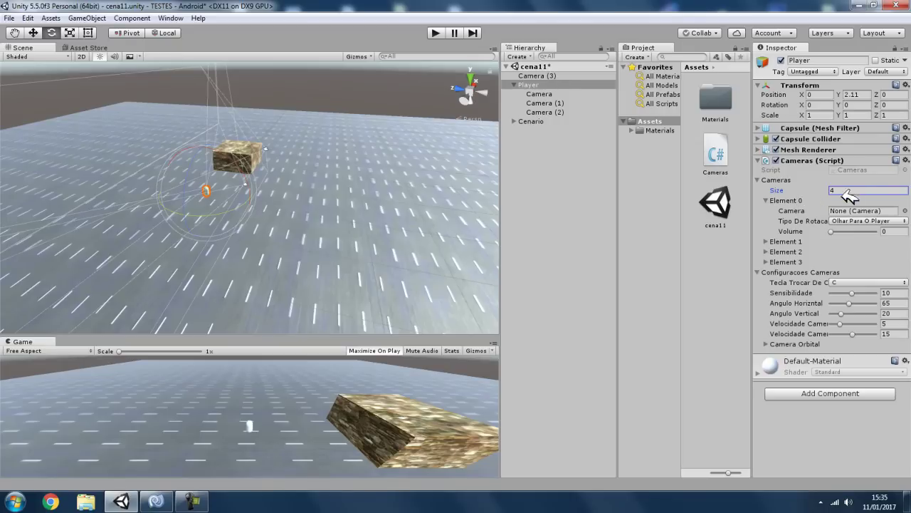
left_click(549, 93)
left_click_drag(554, 95, 867, 212)
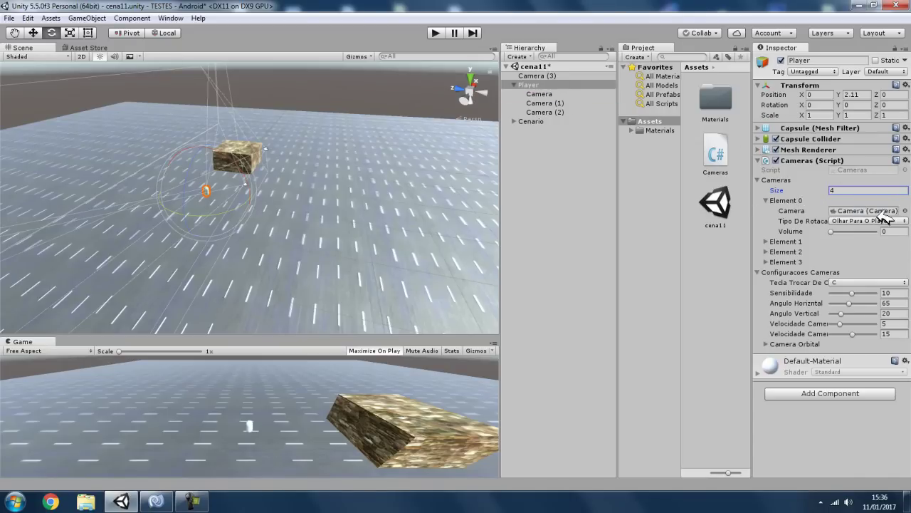
left_click(883, 212)
left_click(560, 95)
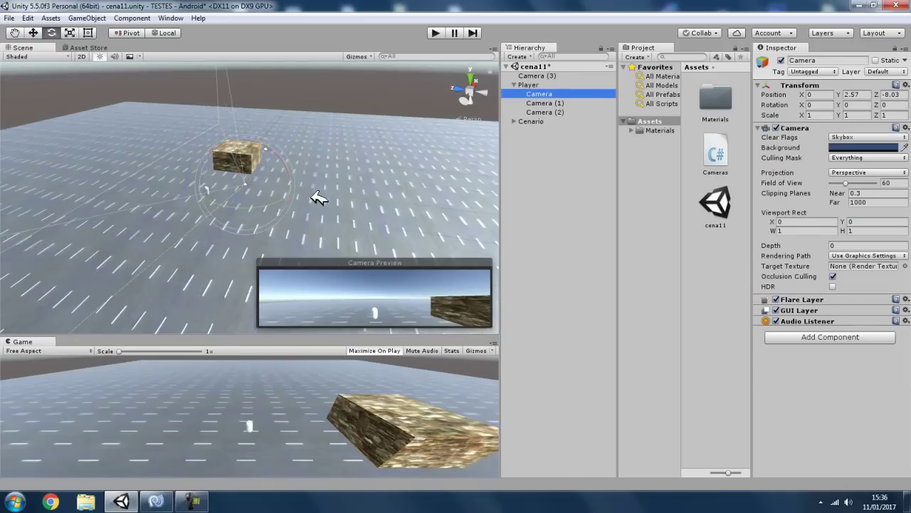
- Set Element 0's rotation type to Seguir Player and its Volume to 1
mouse_move(315, 197)
left_mouse_down("alt")
mouse_move(292, 206)
mouse_move(317, 180)
left_mouse_up("alt")
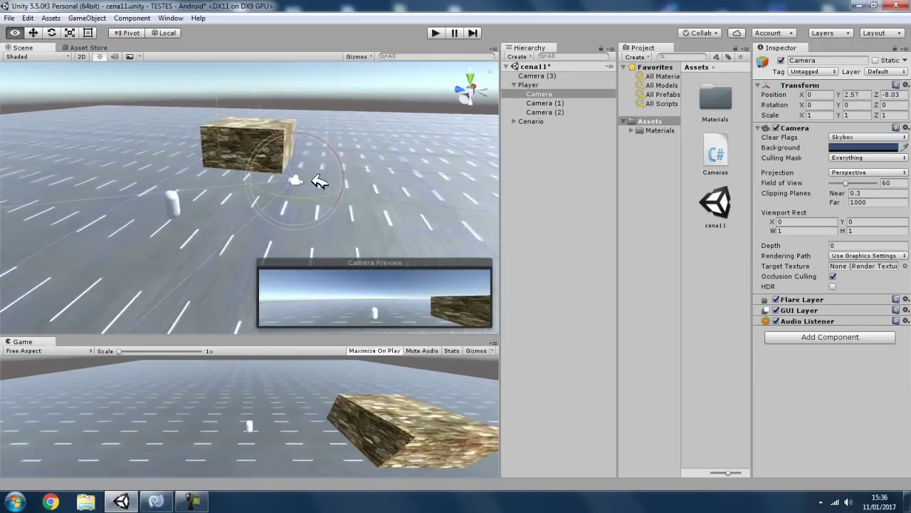
left_click(541, 85)
left_click(858, 221)
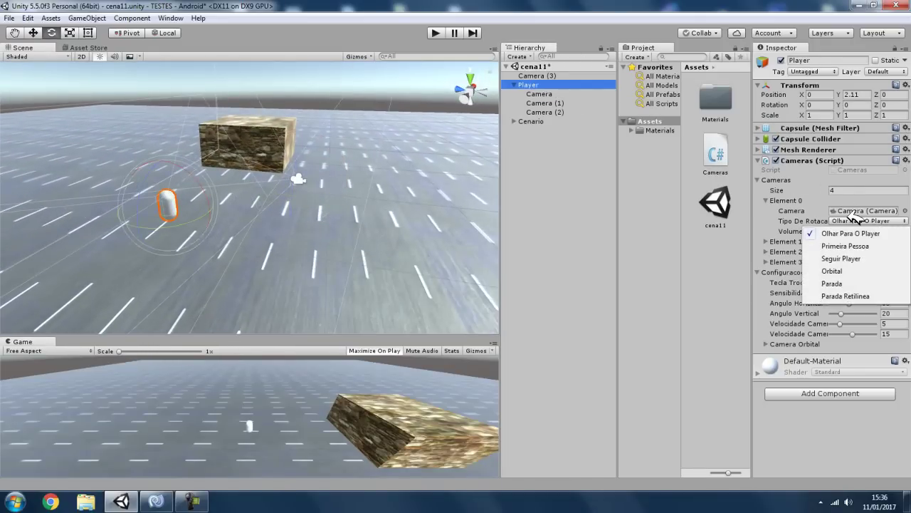
left_click(847, 258)
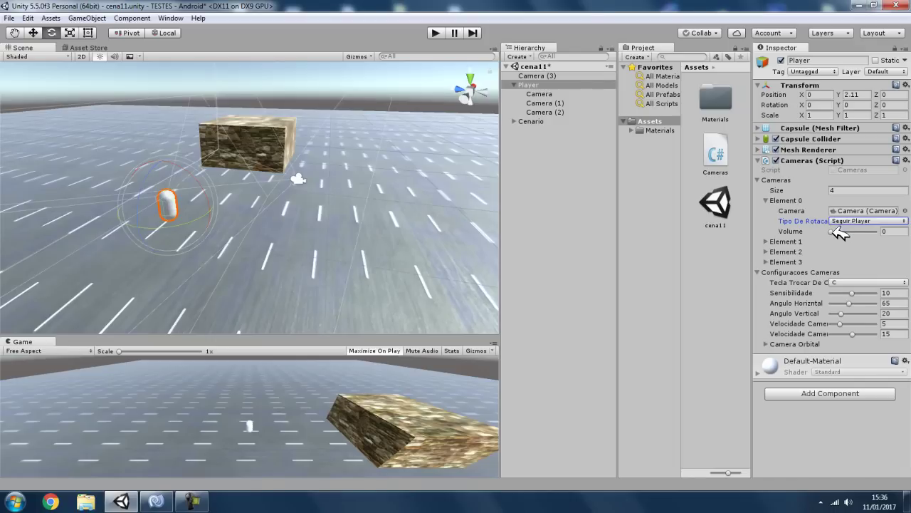
left_click_drag(834, 231, 889, 231)
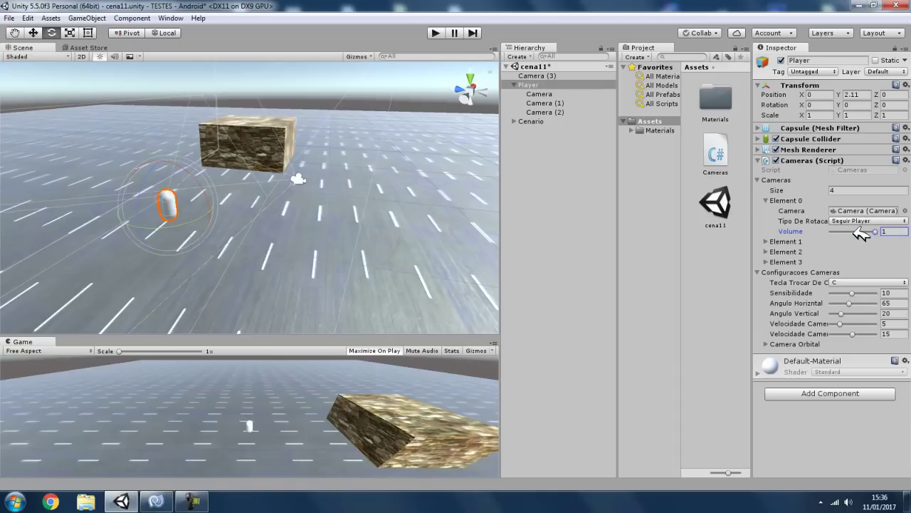
left_click_drag(857, 232, 895, 230)
- Assign Camera (1) to Element 1 with Primeira Pessoa rotation and edit its Volume
left_click(767, 200)
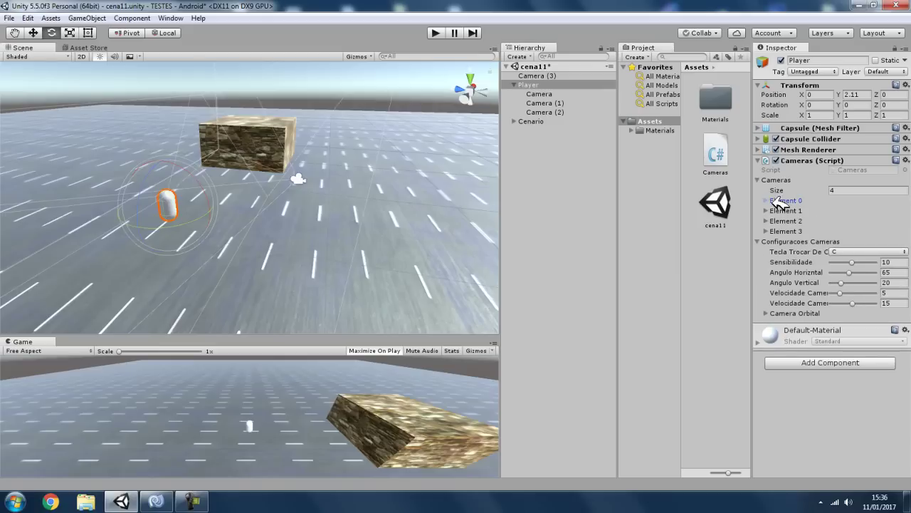
left_click(768, 210)
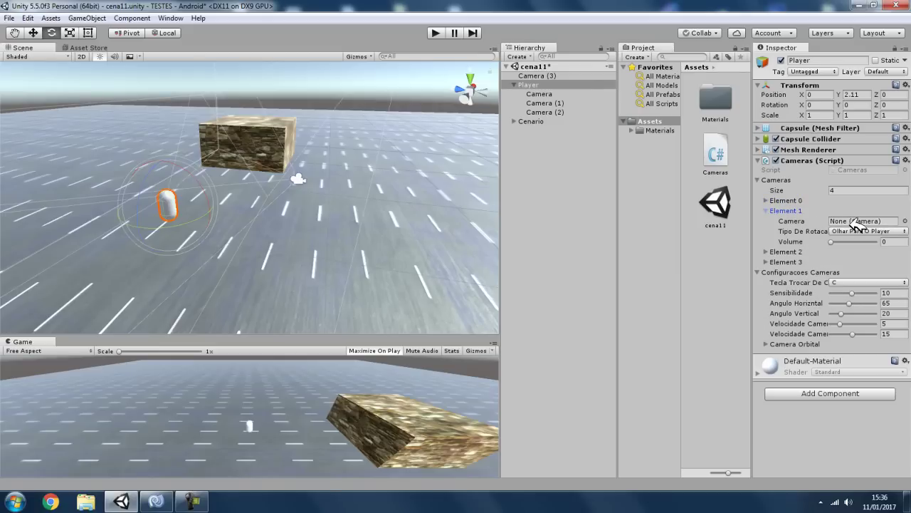
left_click(559, 104)
right_click_drag(349, 178, 275, 193)
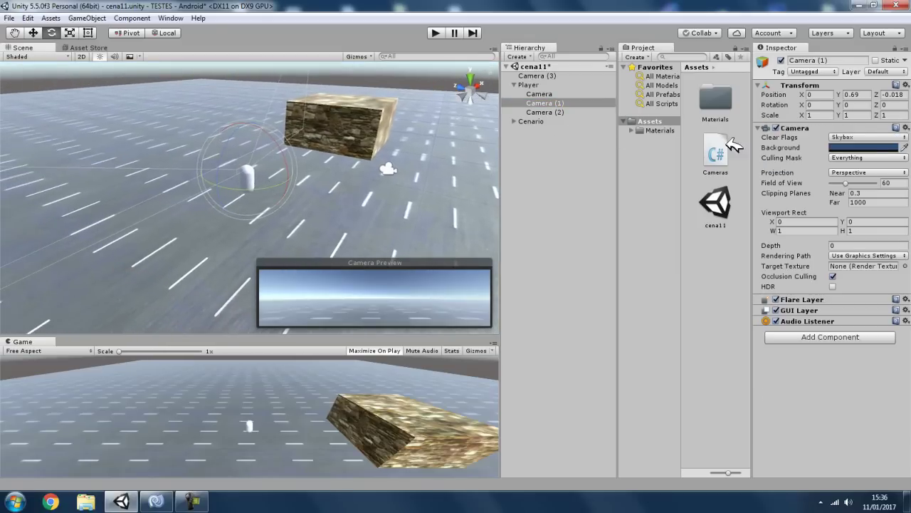
left_click(530, 84)
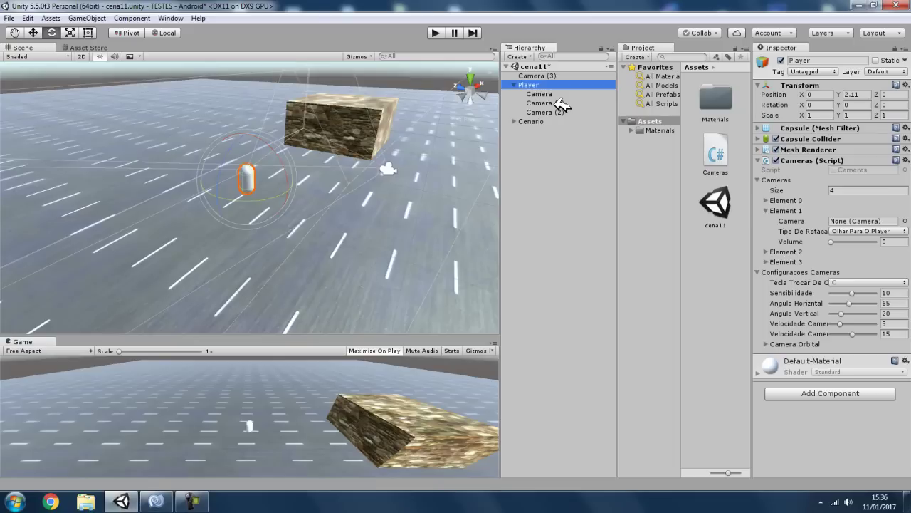
left_click_drag(561, 104, 867, 222)
left_click(866, 231)
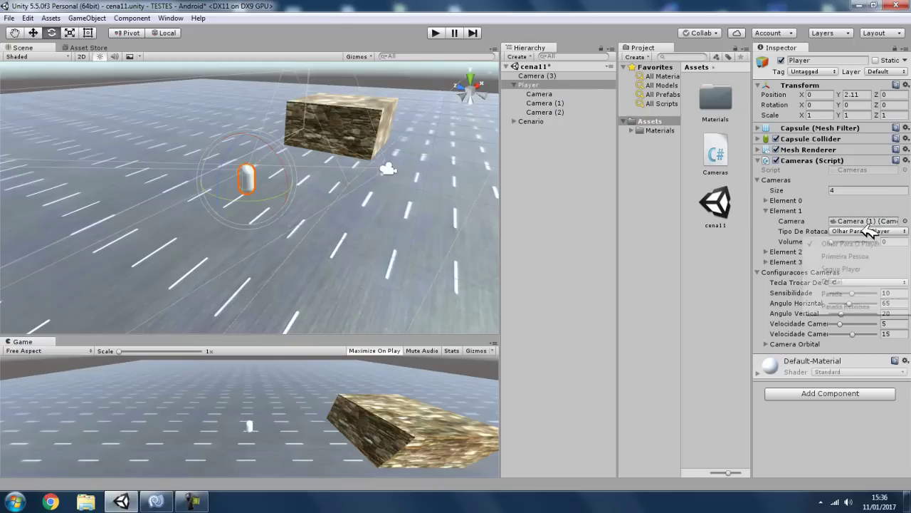
left_click(858, 257)
left_click(899, 241)
type("1")
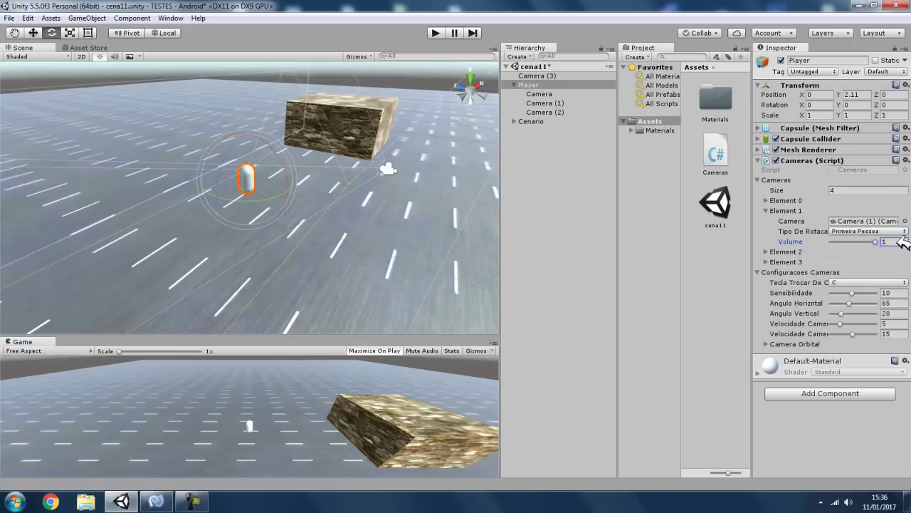
- Assign Camera (2) to Element 2 with Orbital rotation and Volume 1
double_click(557, 112)
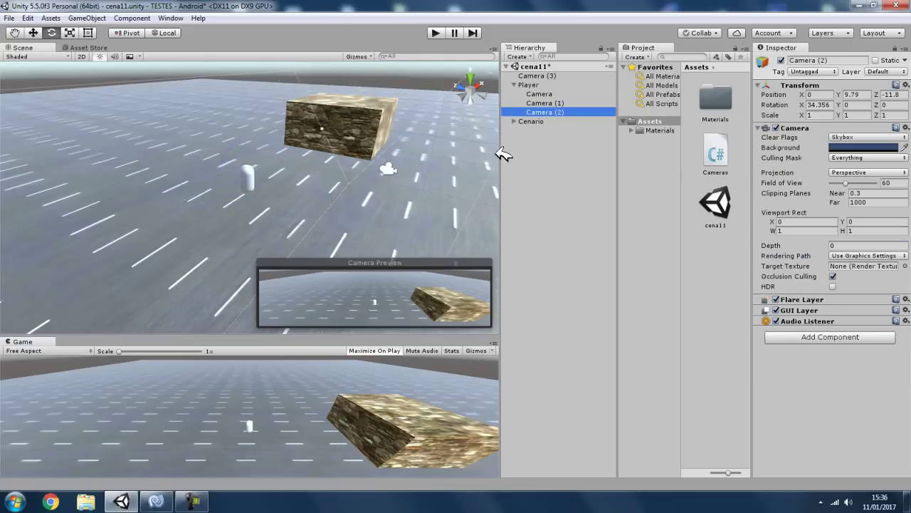
left_click(549, 86)
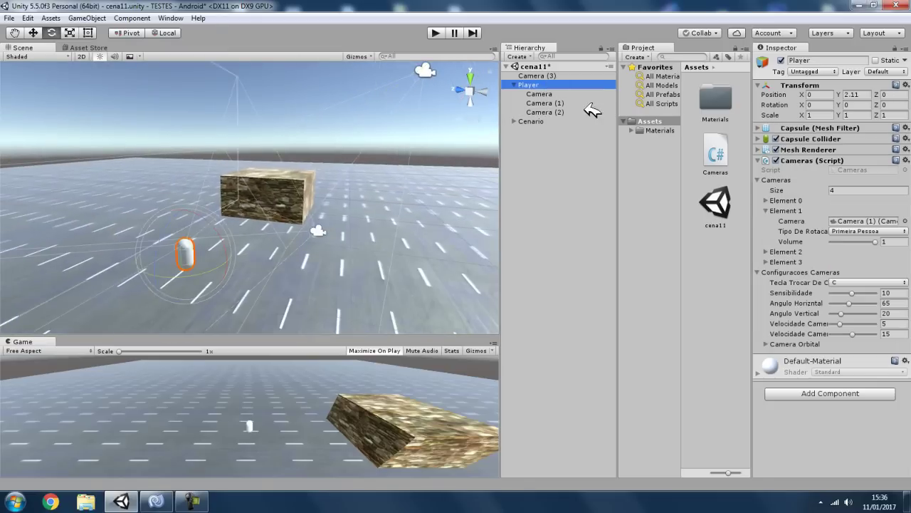
left_click(783, 211)
left_click(766, 221)
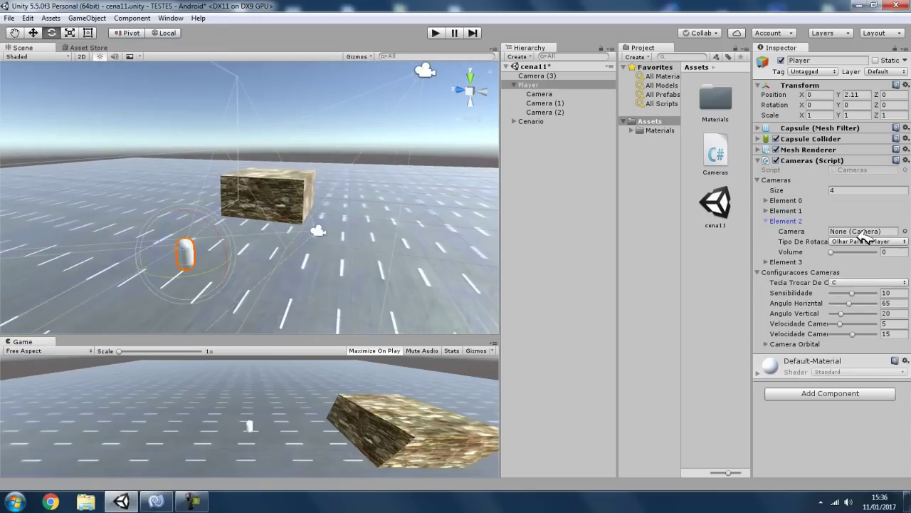
left_click_drag(554, 112, 864, 237)
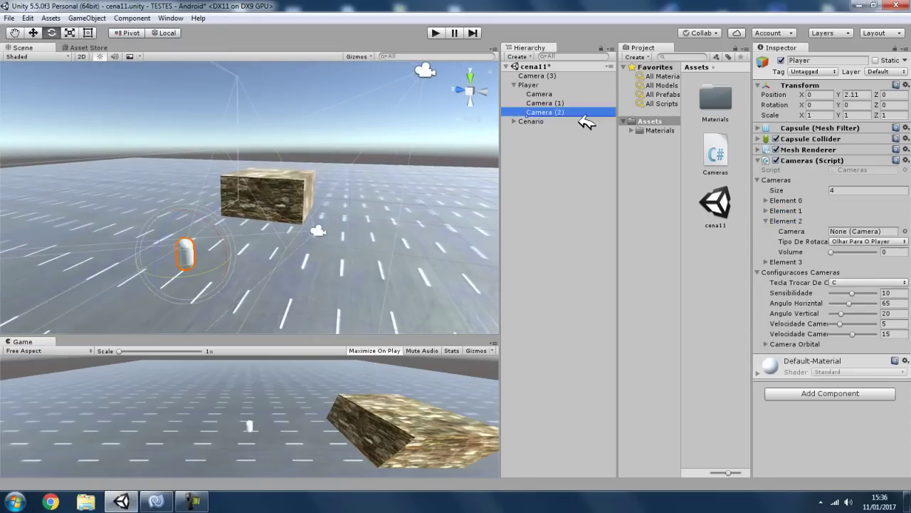
left_click(864, 241)
left_click(855, 295)
left_click_drag(858, 252, 906, 258)
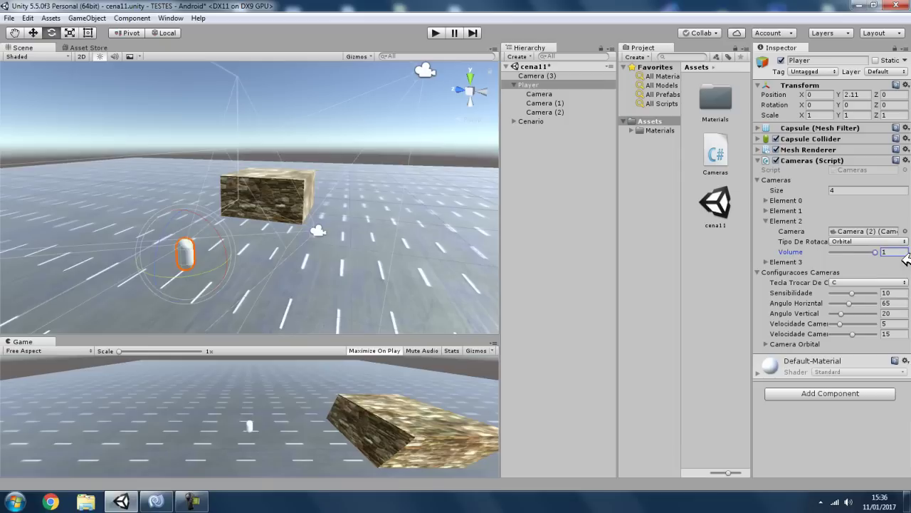
- Assign Camera (3) to Element 3 with Olhar Para O Player rotation and Volume 1
left_click(780, 221)
left_click(782, 228)
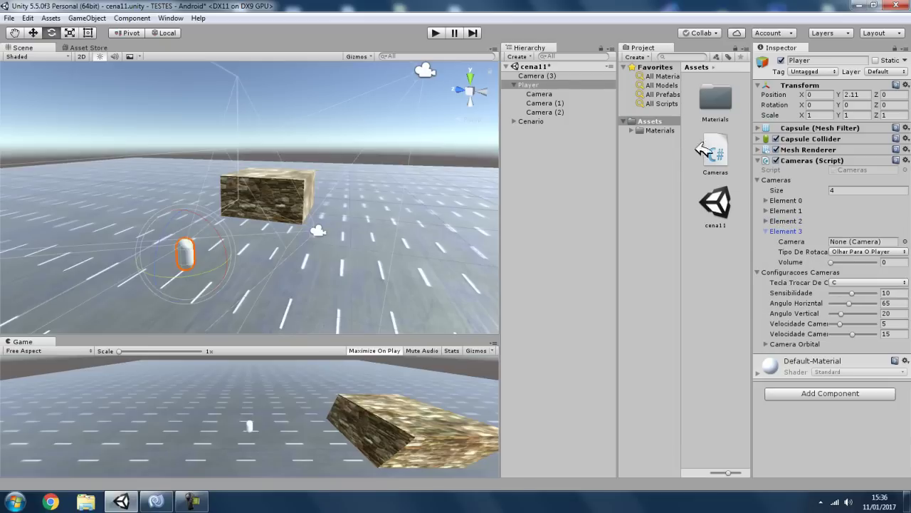
left_click_drag(549, 74, 866, 242)
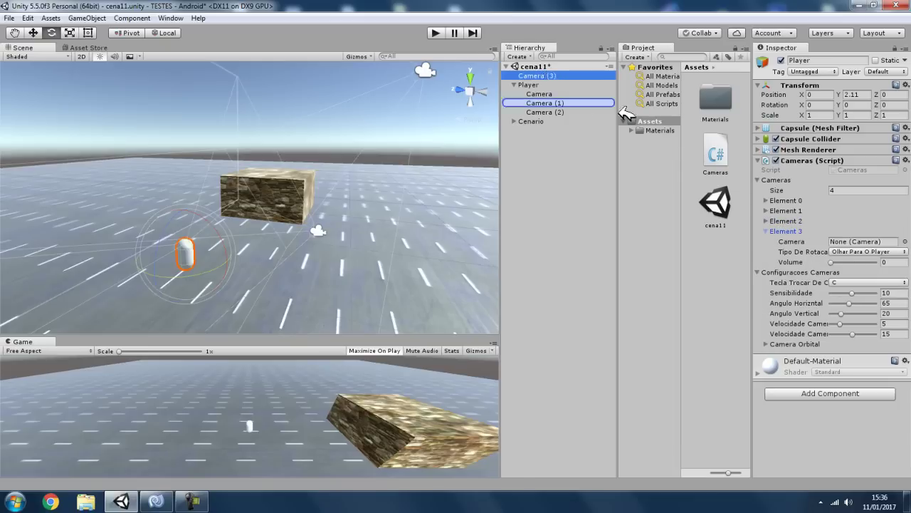
left_click(863, 253)
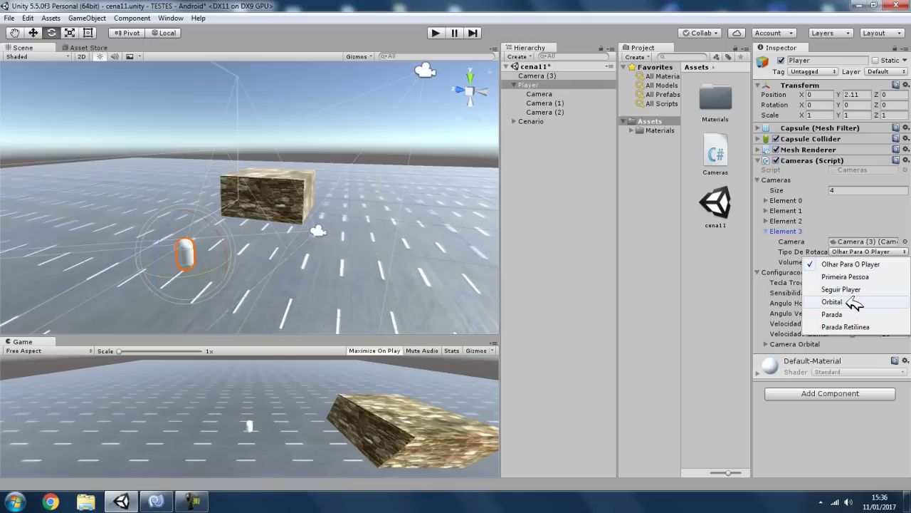
left_click(861, 265)
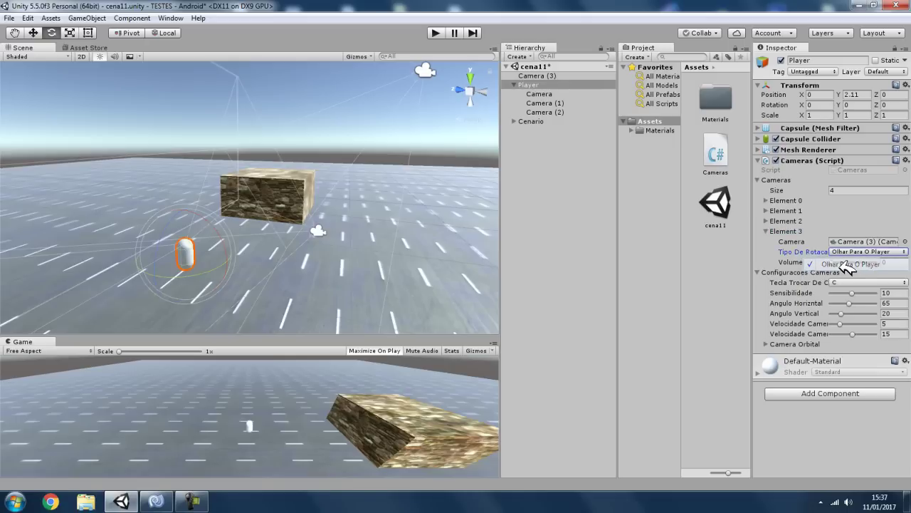
left_click(882, 263)
type("1")
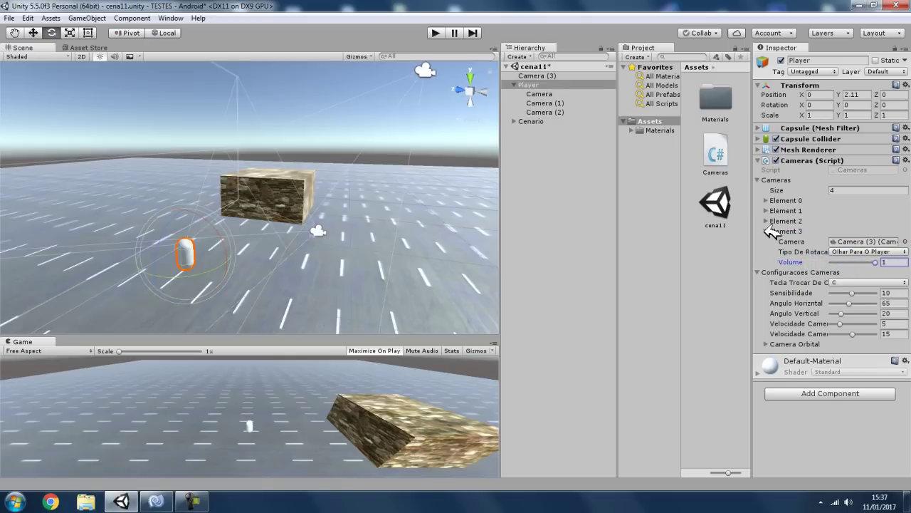
left_click(767, 232)
left_click(774, 180)
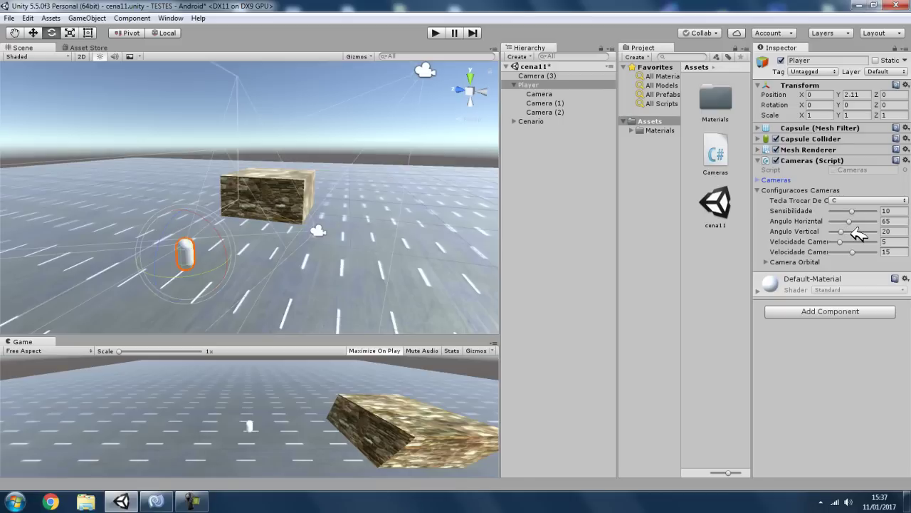
- Widen the Inspector and keep C as the camera switch key
left_click_drag(759, 242, 614, 244)
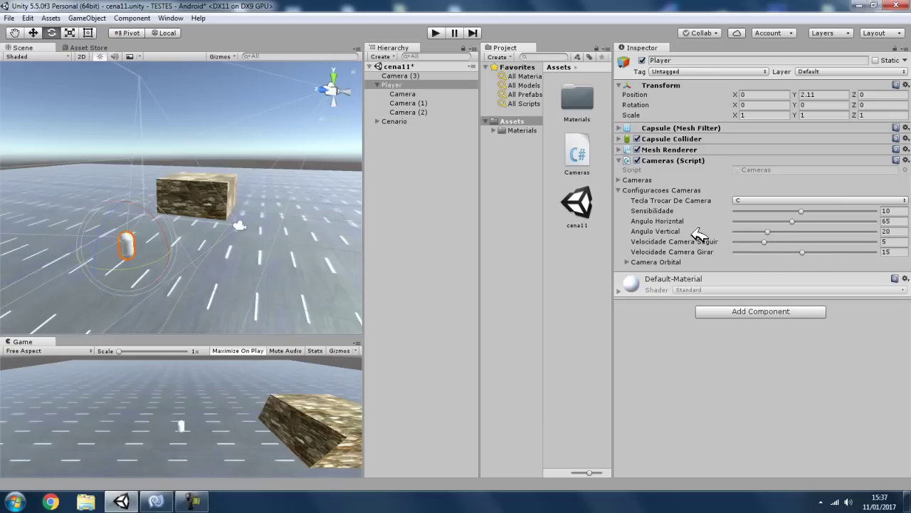
left_click(739, 198)
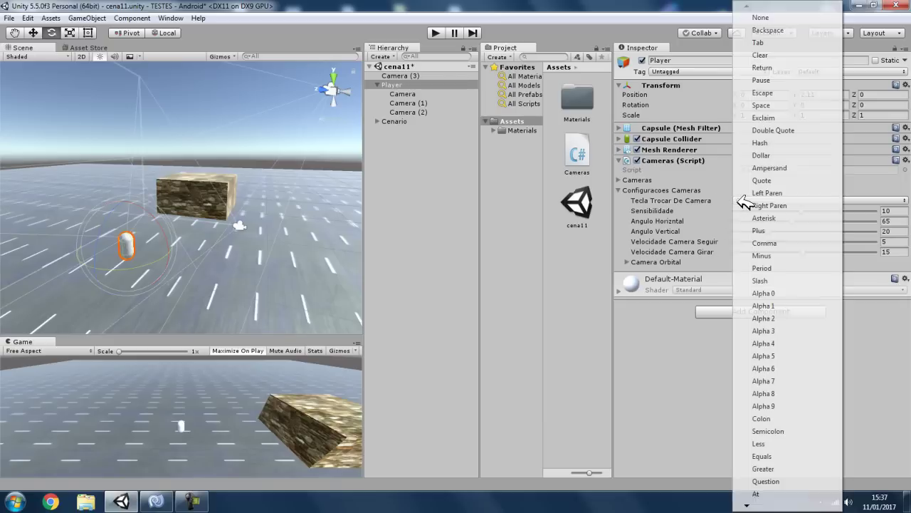
left_click(683, 312)
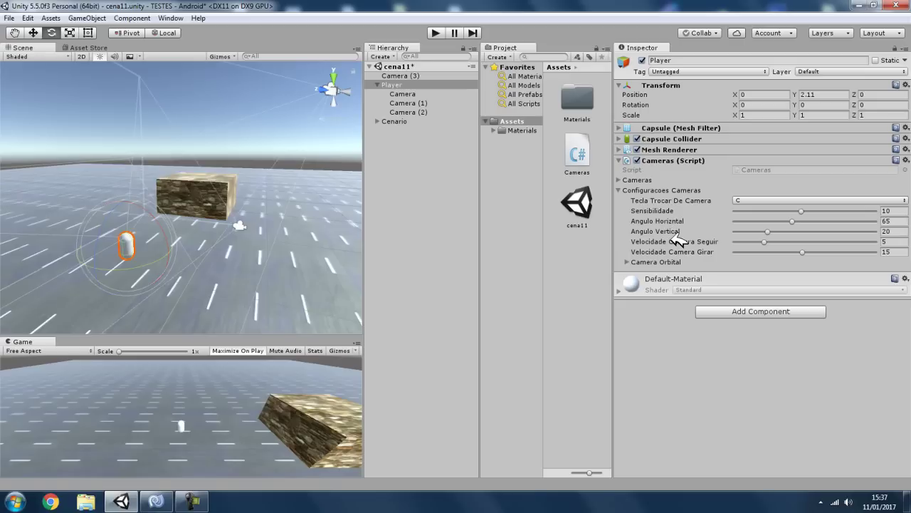
- Frame Camera (1) and the Player capsule, then start play mode
left_click(420, 103)
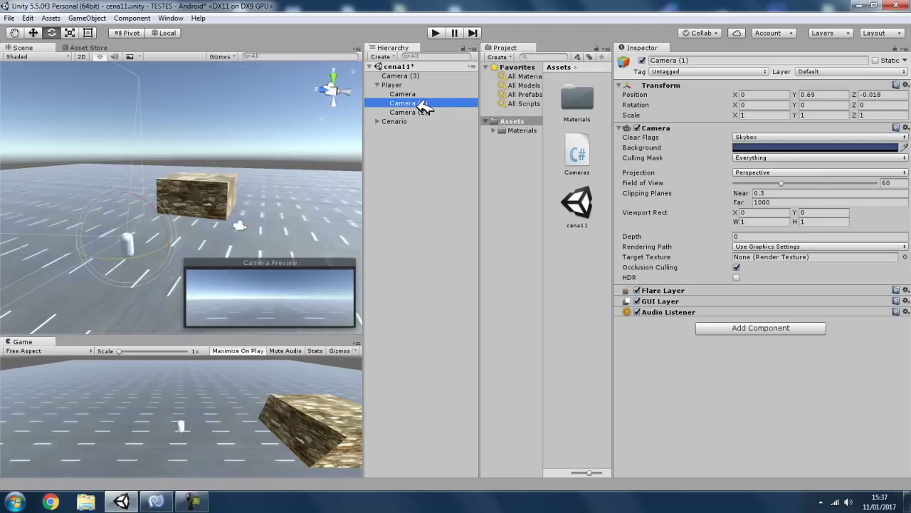
double_click(418, 104)
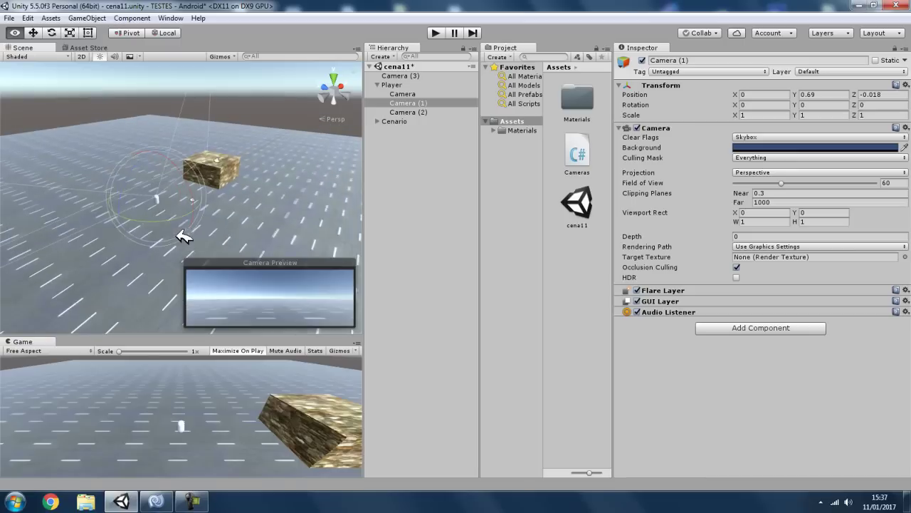
left_click_drag(73, 238, 185, 237, "alt")
double_click(391, 85)
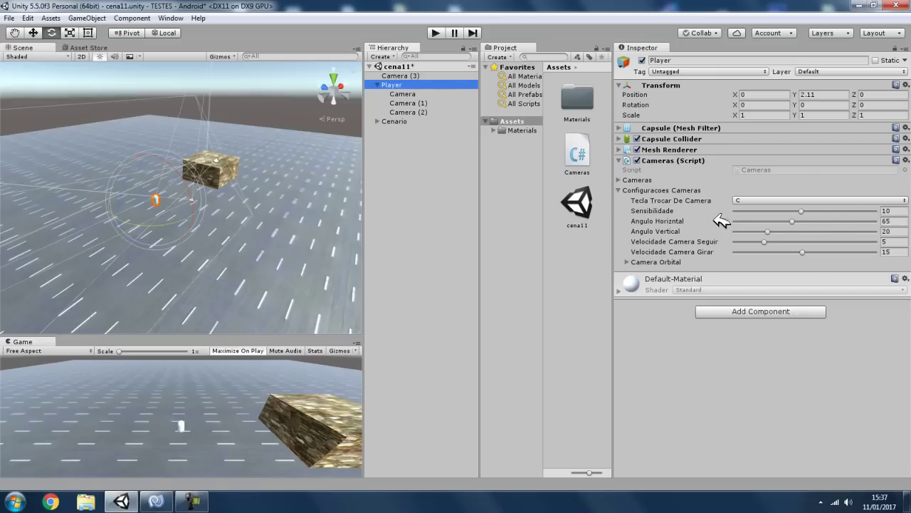
left_click(434, 33)
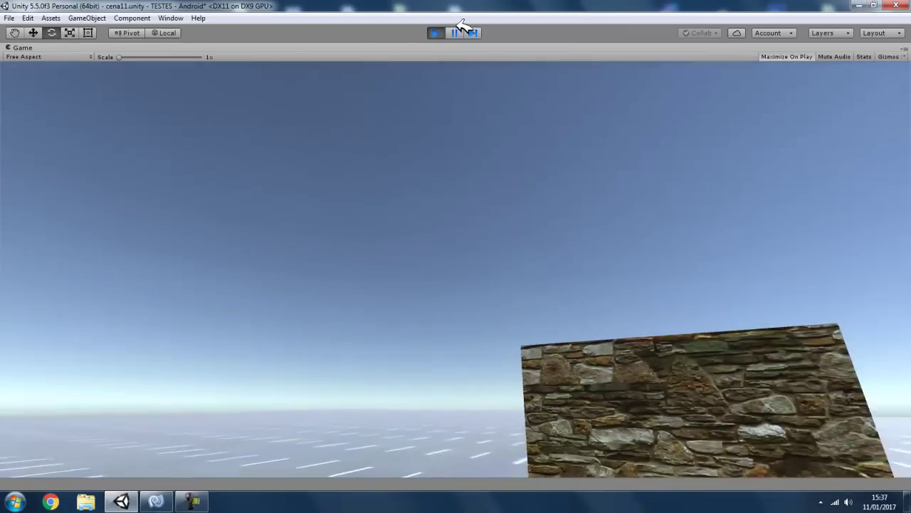
- Stop play, then test the vertical angle limit of 80 in another play run
left_click(443, 33)
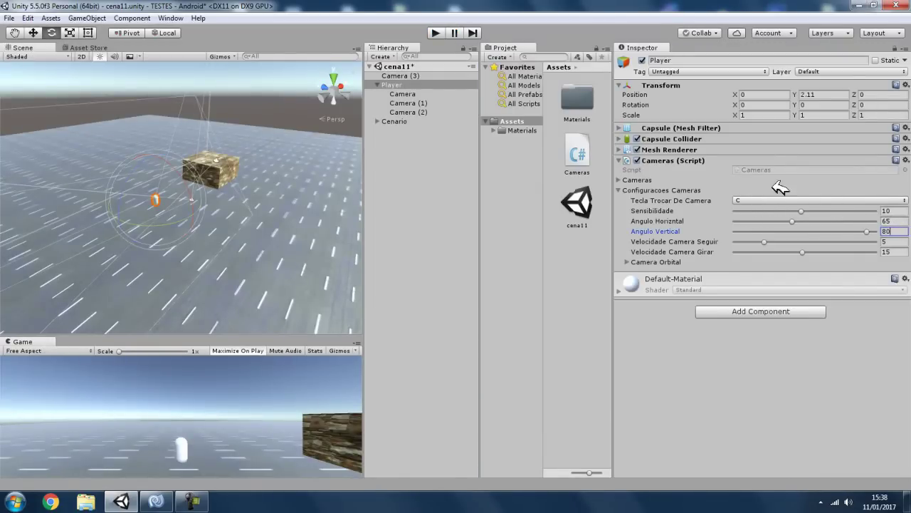
left_click(440, 33)
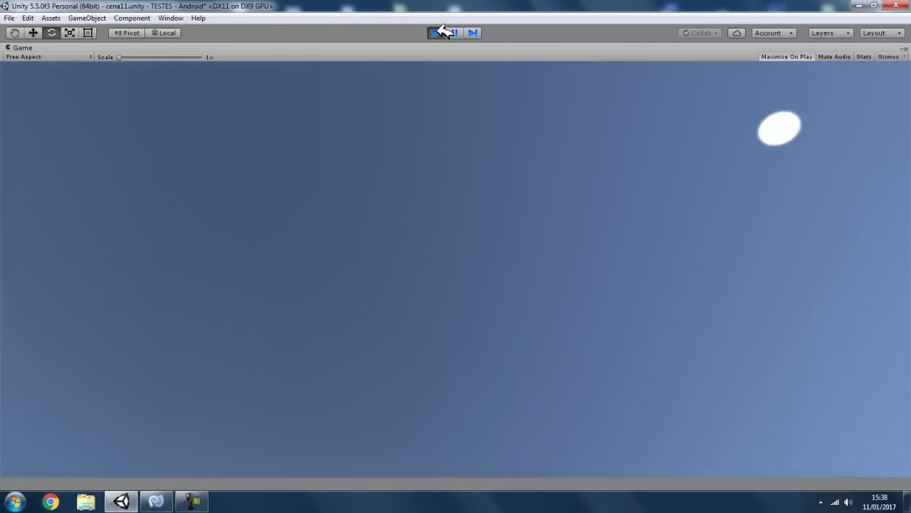
left_click(436, 33)
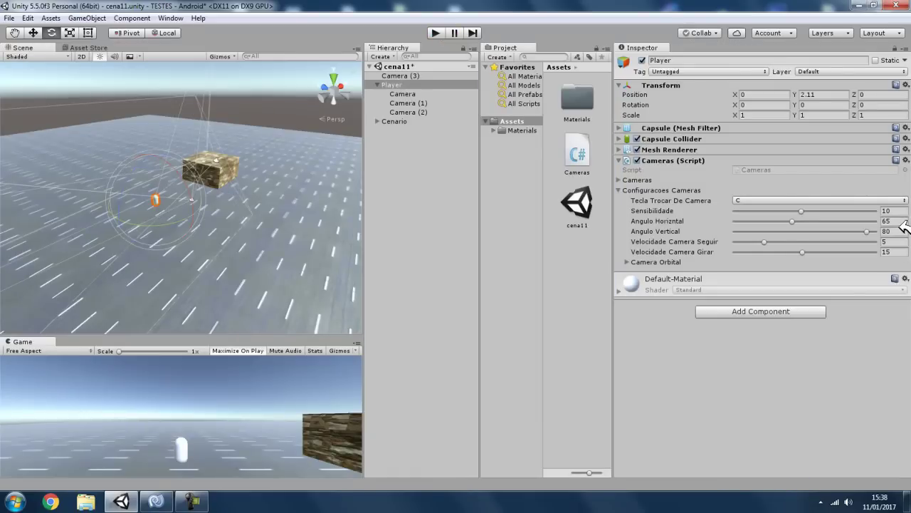
- Set Angulo Horizntal to 160 and test it in play mode
left_click(900, 221)
type("360")
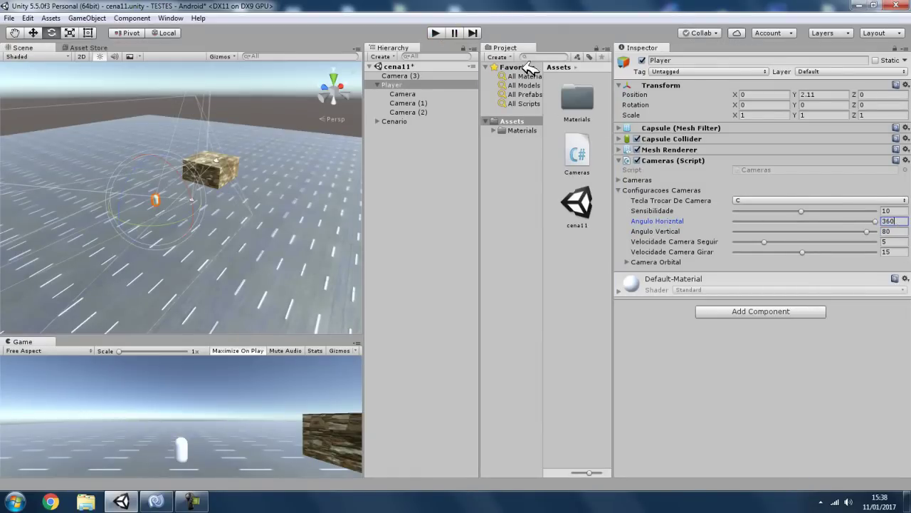
left_click(436, 33)
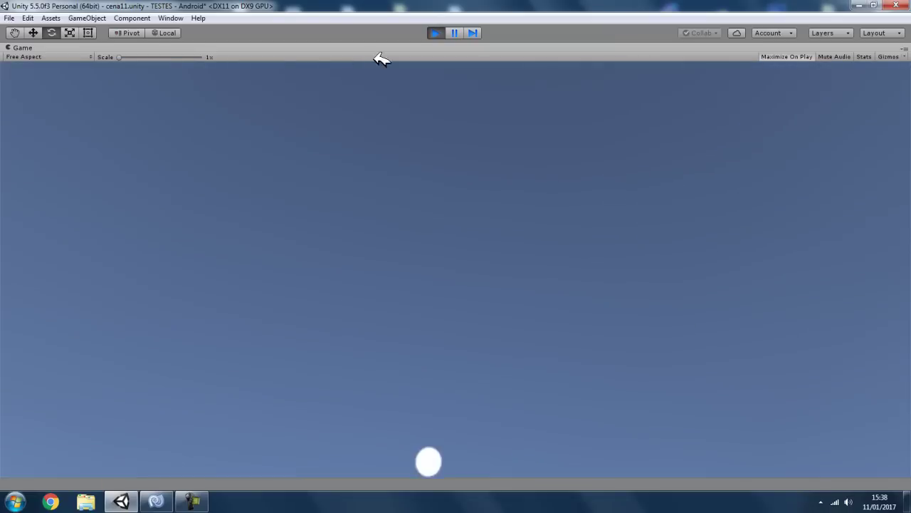
left_click(436, 33)
- Reselect the Angulo Horizntal value 160 and expand the Camera Orbital settings
left_click(891, 221)
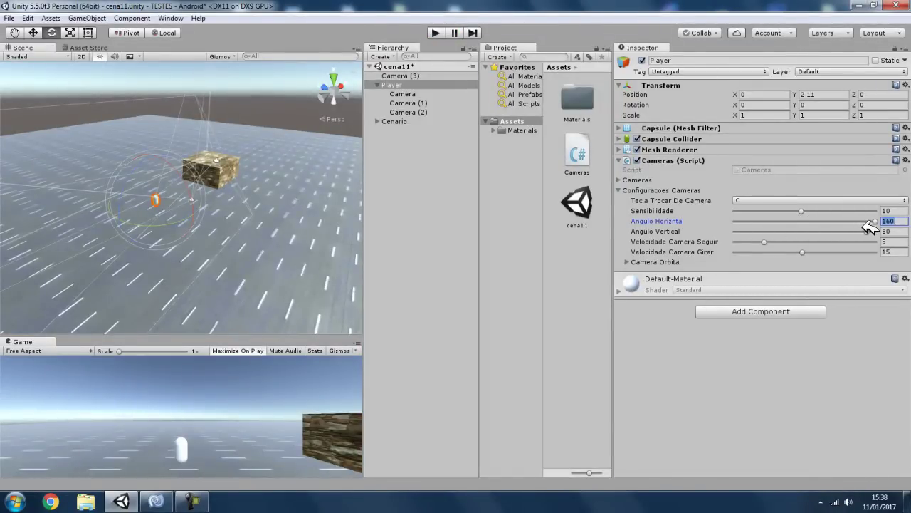
double_click(897, 221)
left_click(630, 262)
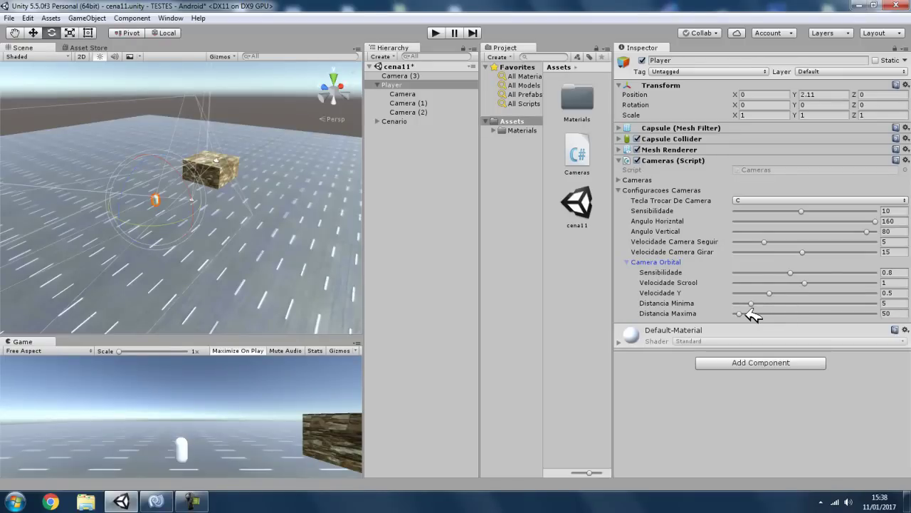
- Raise Distancia Maxima to 1000 and play-test, switching cameras with C
left_click_drag(741, 313, 907, 319)
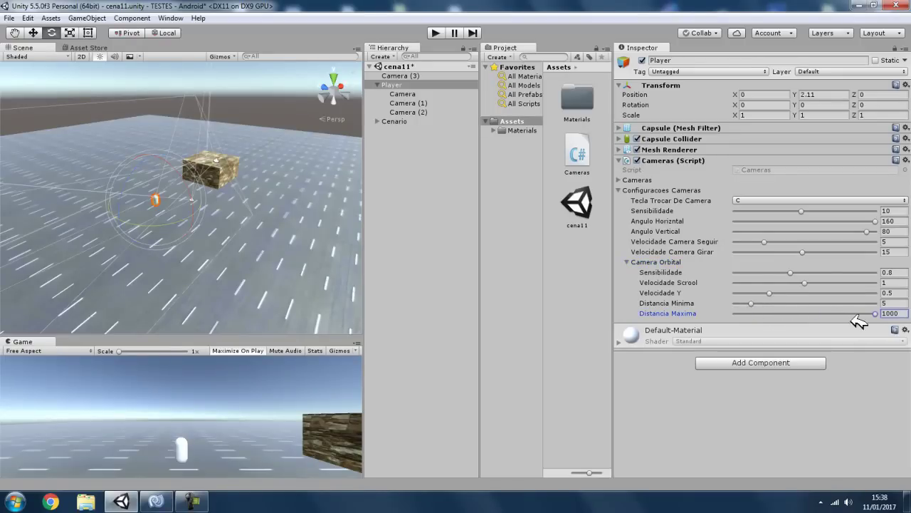
left_click(435, 33)
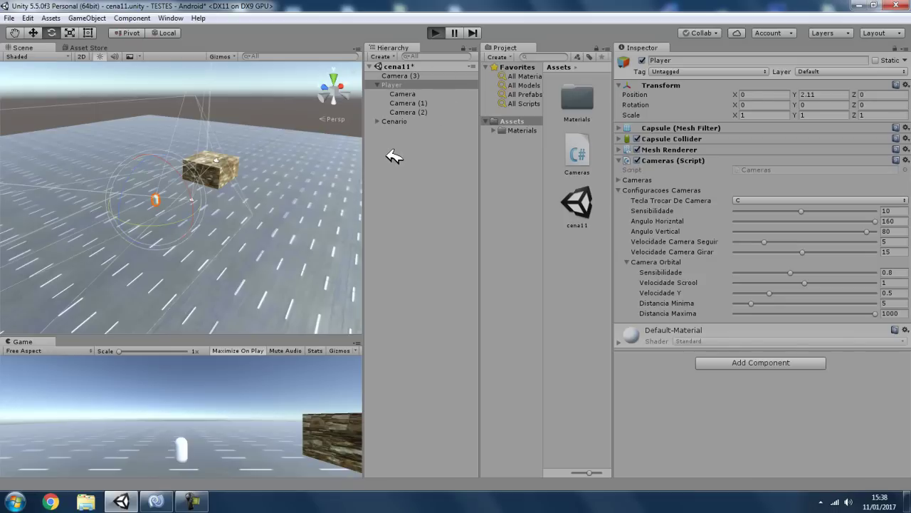
key("c")
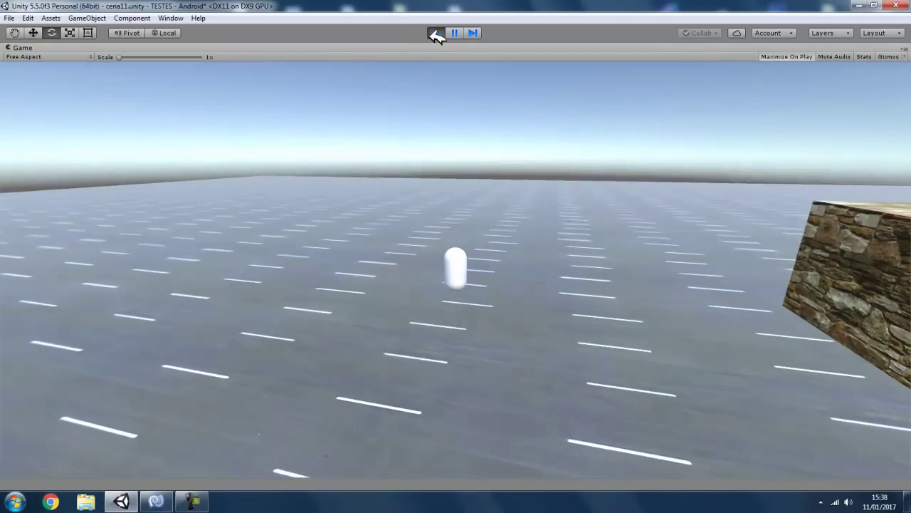
left_click(435, 32)
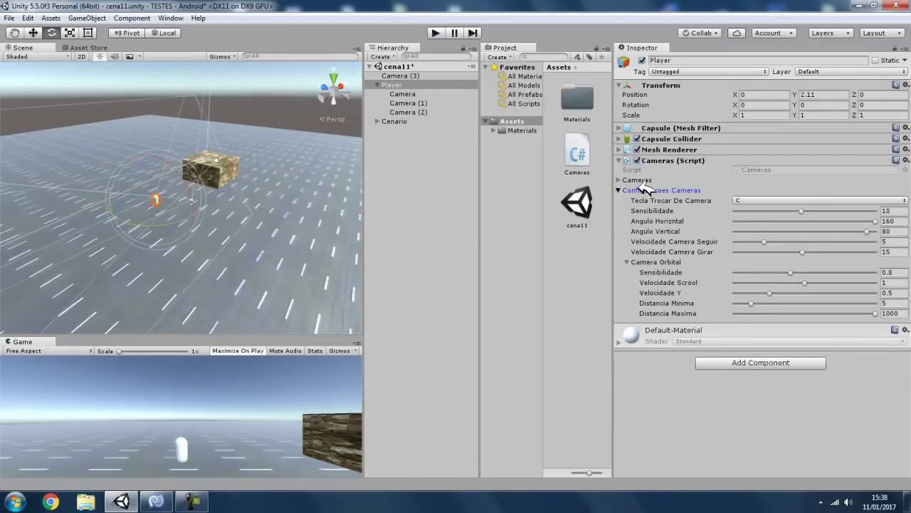
- Collapse and re-expand Configuracoes Cameras, then locate the Cameras script asset
left_click(664, 191)
left_click(651, 191)
left_click(761, 170)
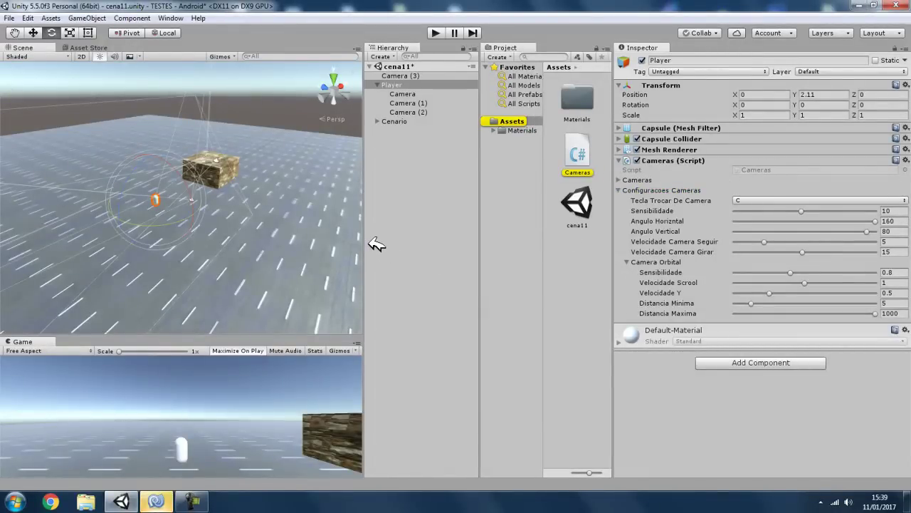
left_click_drag(365, 240, 536, 246)
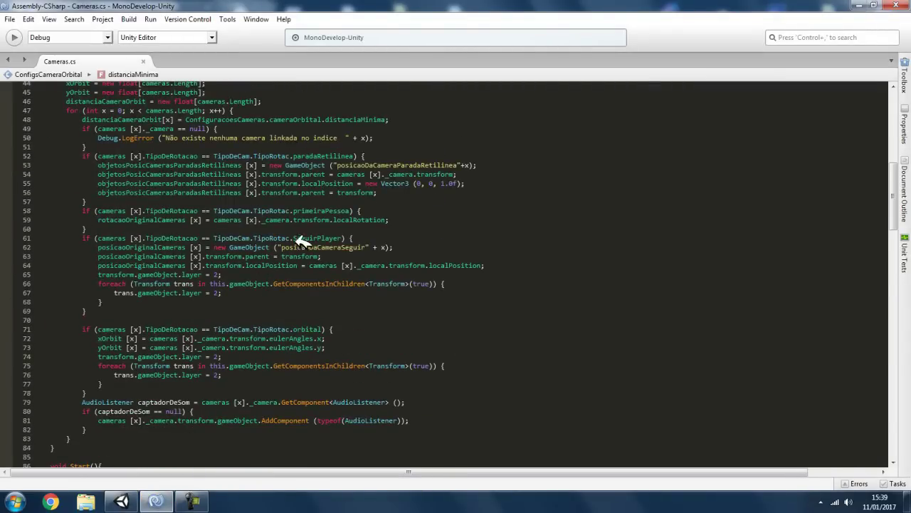
scroll(349, 266, "down", 7)
scroll(350, 266, "down", 1)
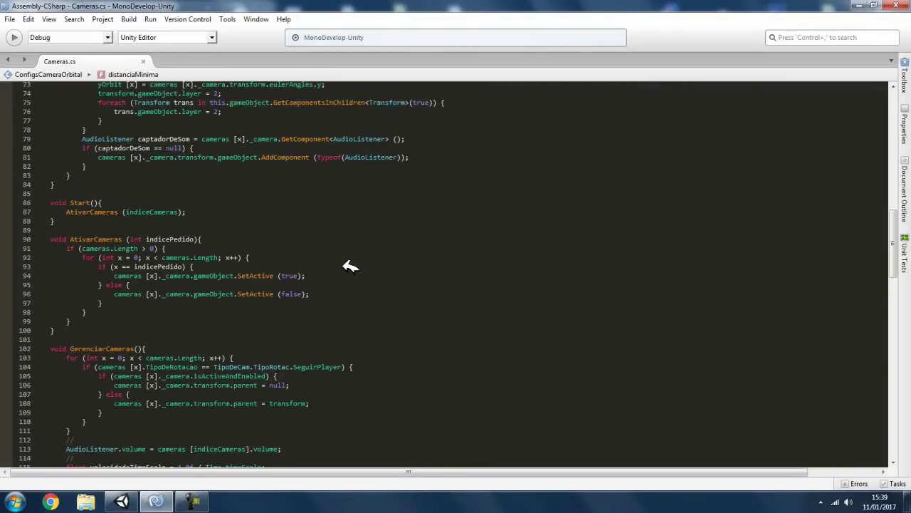
scroll(349, 267, "down", 9)
scroll(349, 258, "down", 5)
scroll(349, 258, "down", 3)
scroll(348, 258, "down", 3)
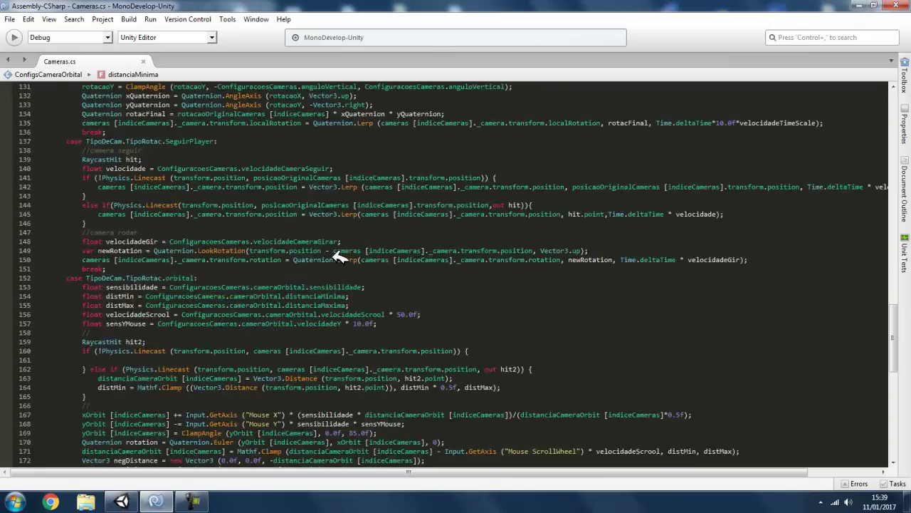
scroll(345, 258, "up", 20)
scroll(342, 258, "up", 4)
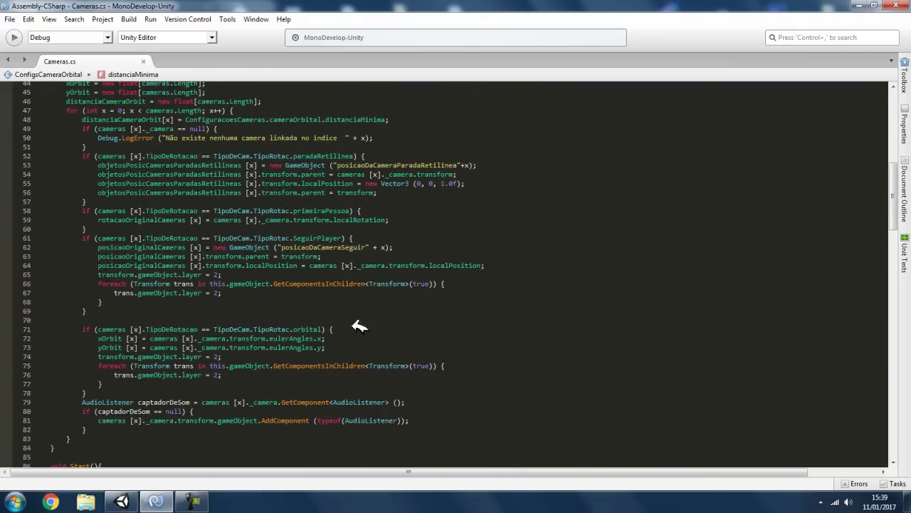
left_click(282, 355)
- Back in Unity, frame the capsule and select Camera (1) under the Player
left_click(121, 501)
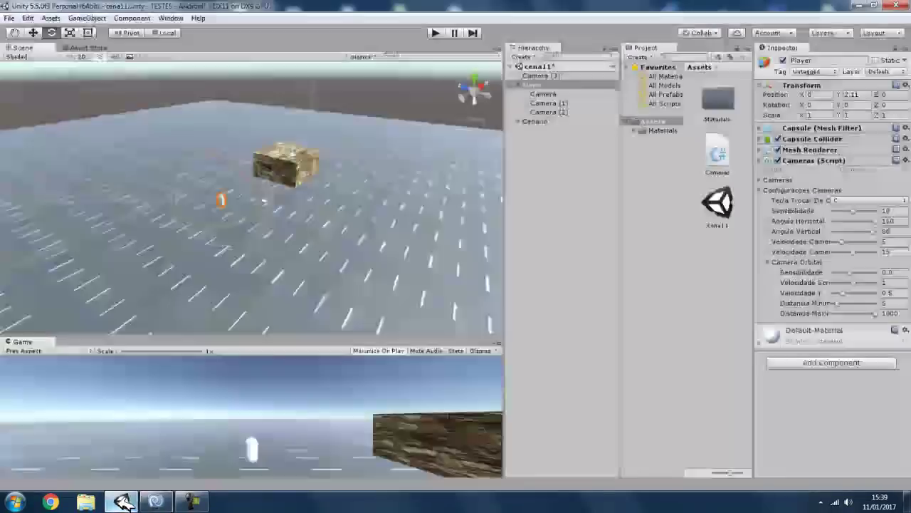
mouse_move(295, 214)
right_mouse_down()
mouse_move(270, 183)
mouse_move(445, 277)
right_mouse_up()
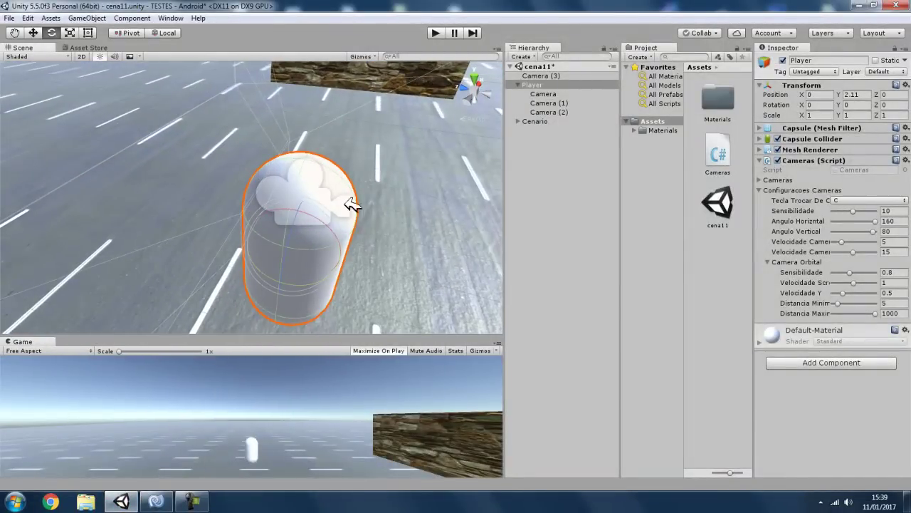
scroll(333, 192, "down", 3)
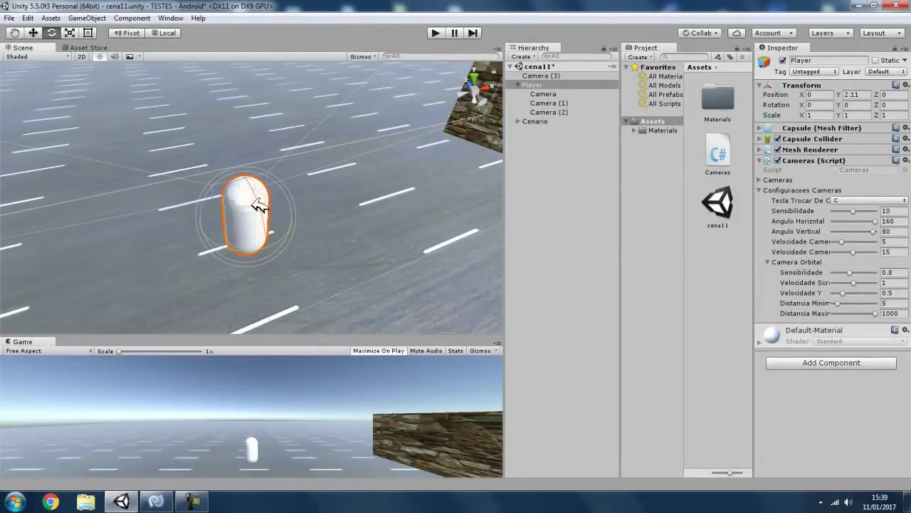
mouse_move(244, 197)
right_mouse_down()
mouse_move(283, 237)
mouse_move(137, 203)
mouse_move(434, 266)
mouse_move(677, 115)
right_mouse_up()
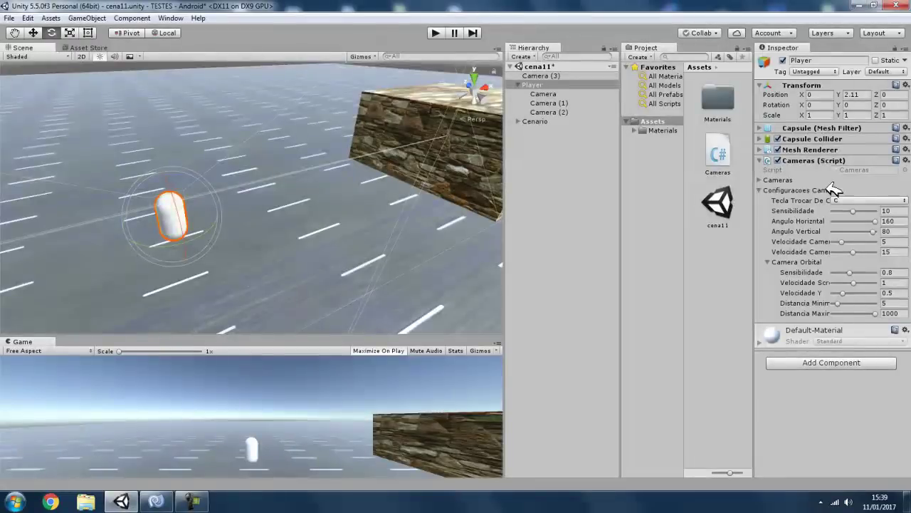
left_click(561, 103)
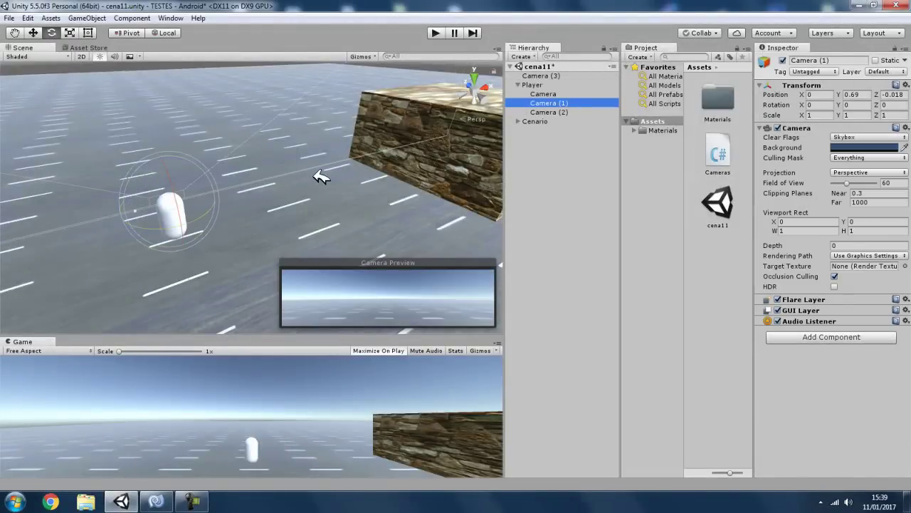
- Enter play mode and check Camera (1)'s layer, leaving it unchanged
mouse_move(316, 173)
right_mouse_down()
mouse_move(375, 178)
mouse_move(476, 91)
right_mouse_up()
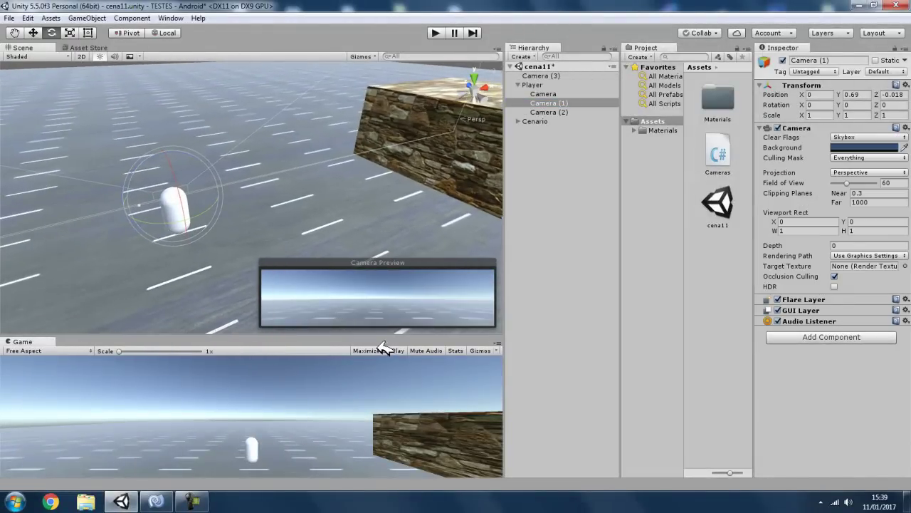
left_click(435, 32)
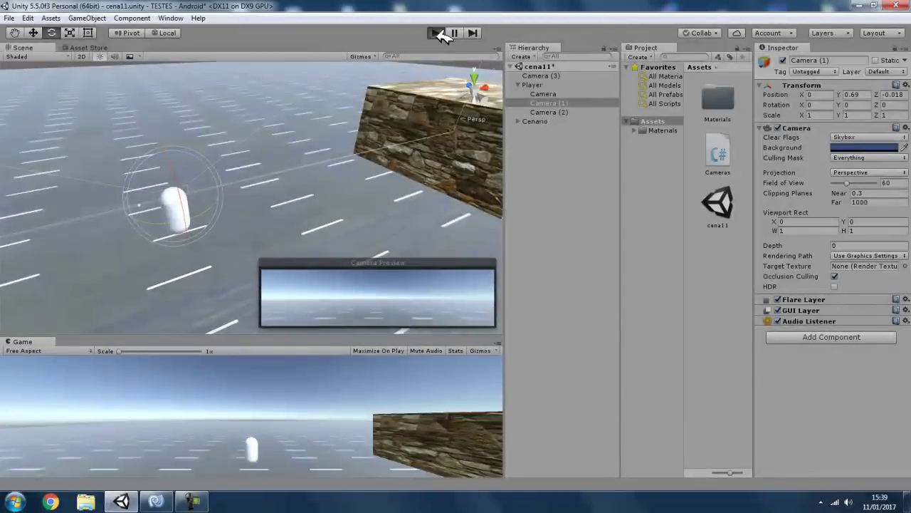
left_click(883, 72)
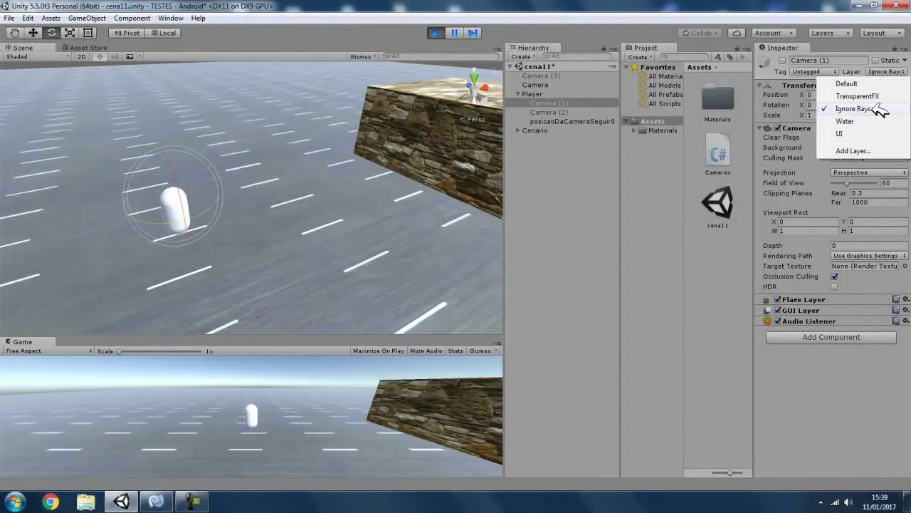
left_click(568, 151)
- Select the Player and expand its Cameras array to show the four elements
left_click(519, 93)
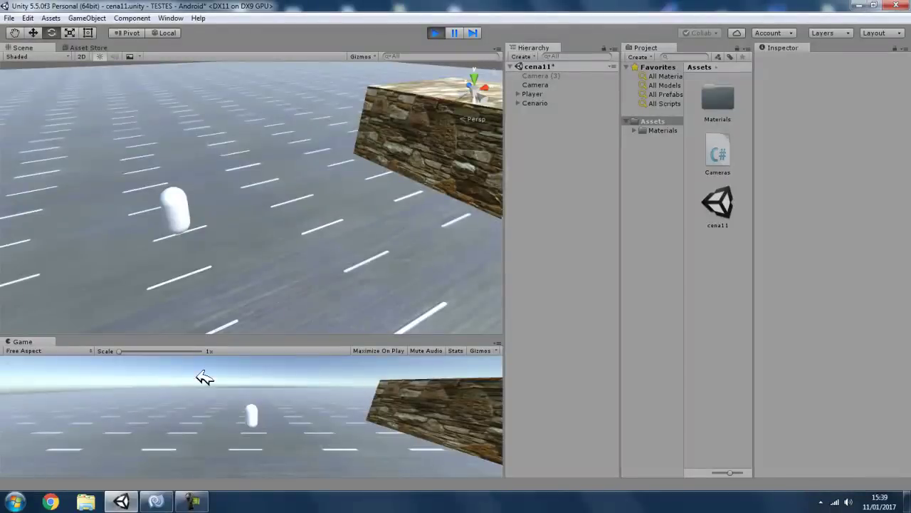
mouse_move(381, 176)
right_mouse_down()
mouse_move(903, 170)
mouse_move(582, 156)
mouse_move(478, 191)
right_mouse_up()
left_click(532, 94)
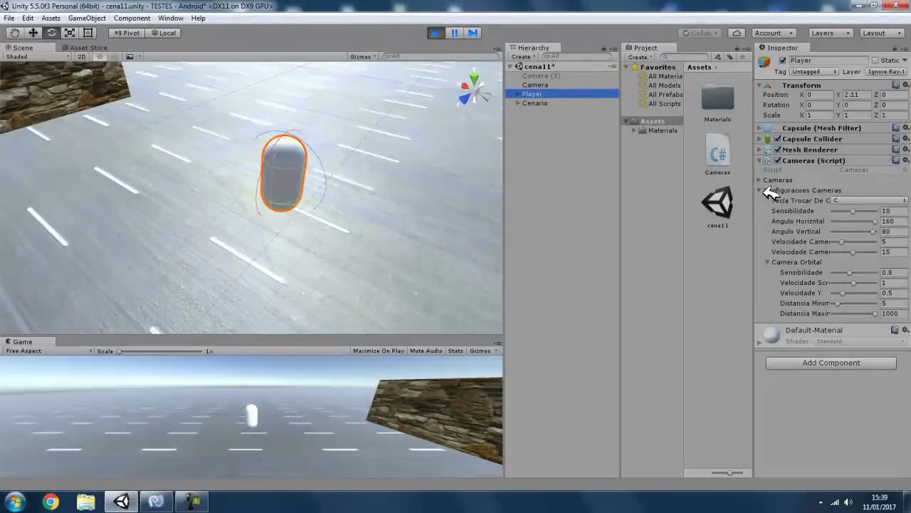
left_click(768, 180)
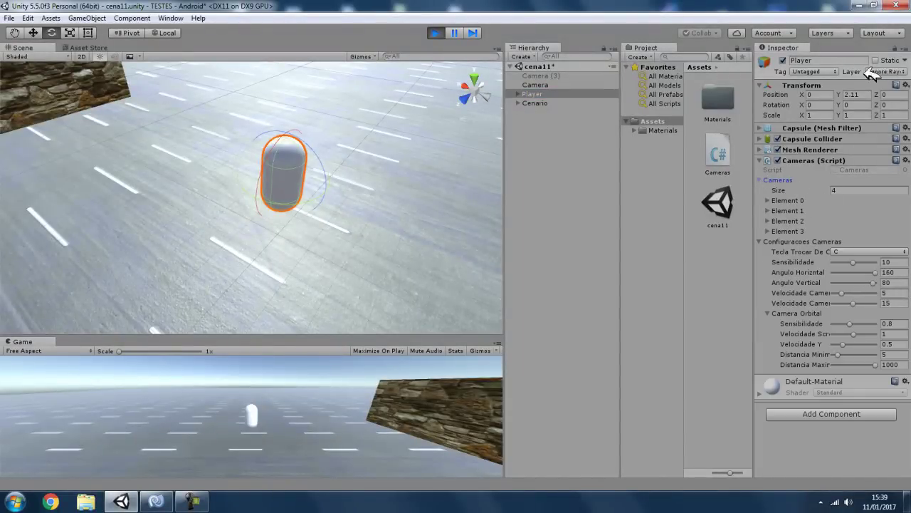
left_click(156, 502)
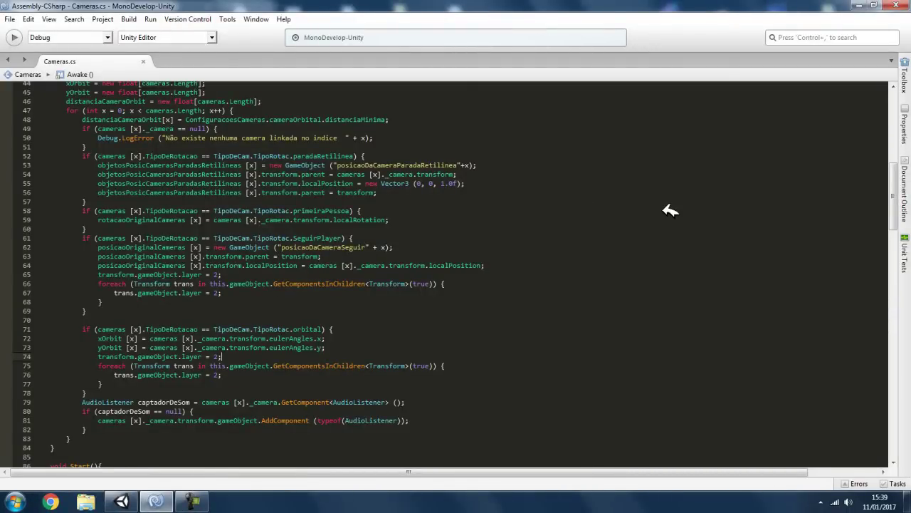
- Search Cameras.cs for 'layer' and review the matches in Awake and the orbital case
key("ctrl+f")
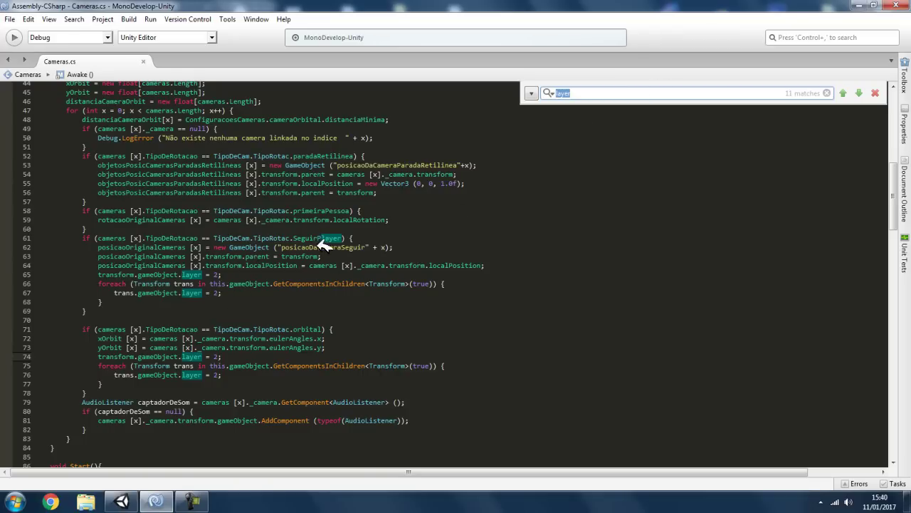
key("Return")
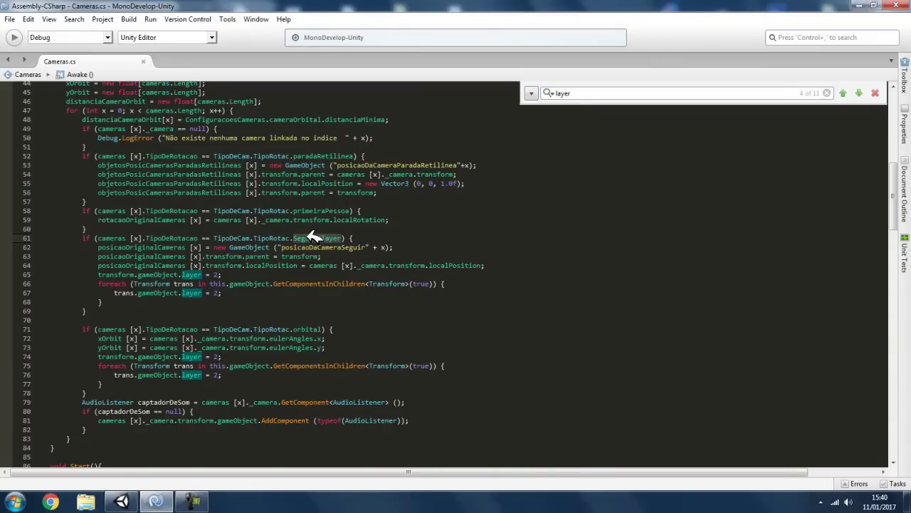
left_click(308, 325)
left_click(89, 285)
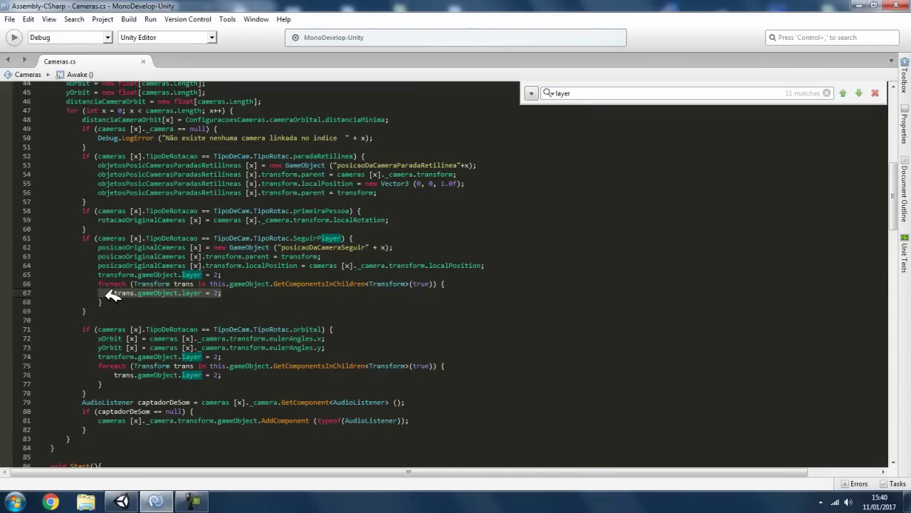
scroll(143, 300, "up", 7)
left_click(84, 222)
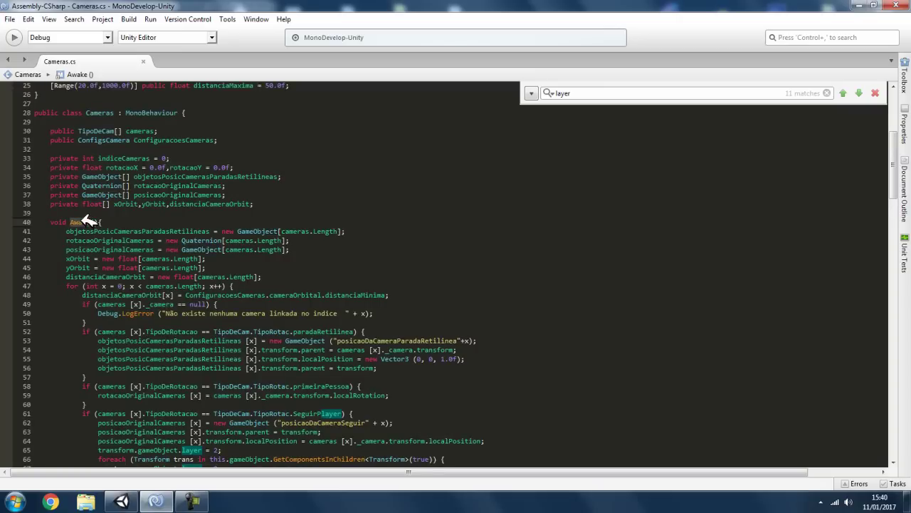
scroll(234, 260, "down", 6)
scroll(397, 267, "down", 6)
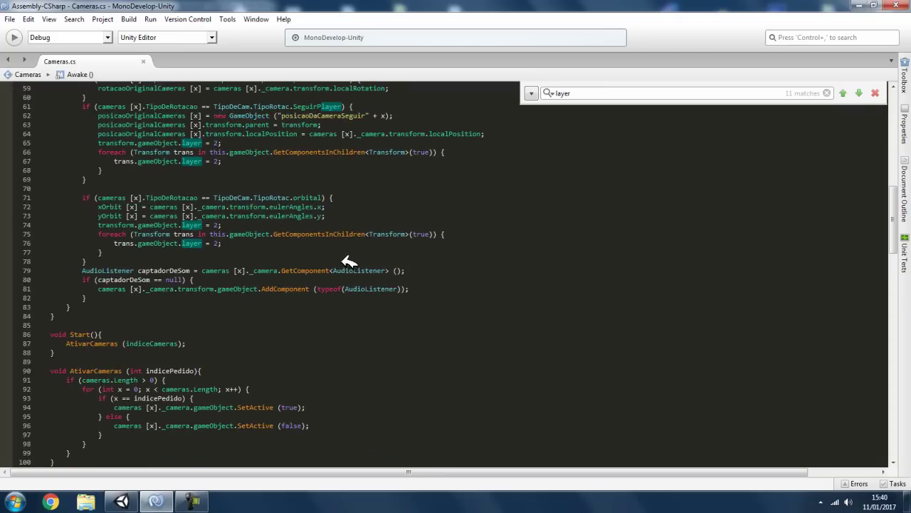
- Glance at the Unity scene, then select indiceCameras in the OlharParaOPlayer case on line 125
left_click(121, 501)
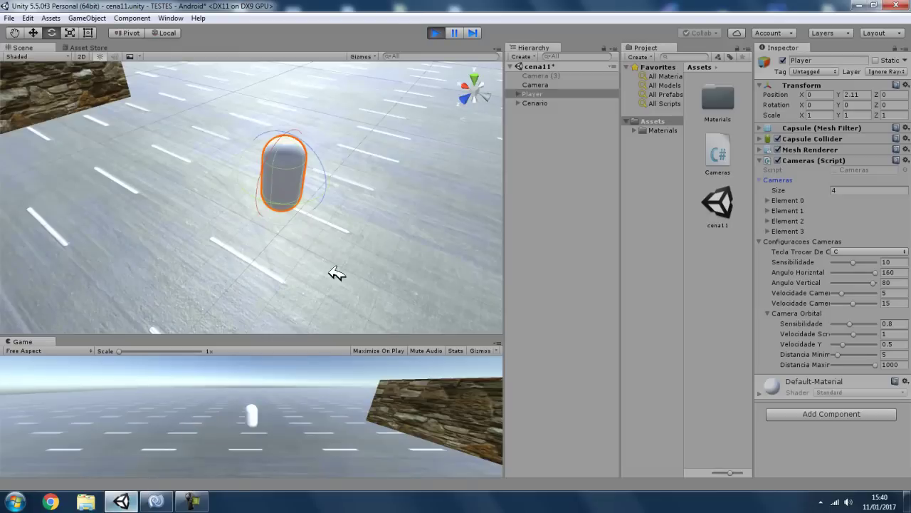
left_click_drag(436, 197, 545, 199, "alt")
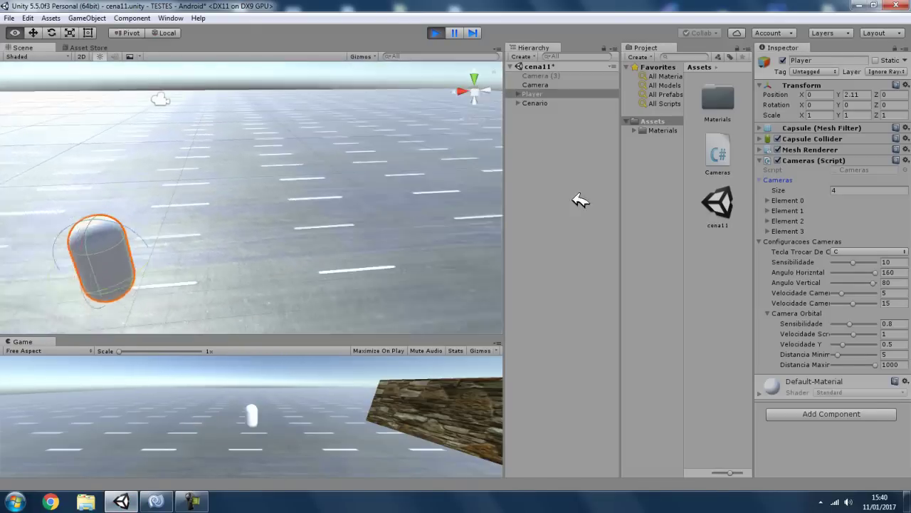
left_click(156, 502)
scroll(314, 292, "down", 2)
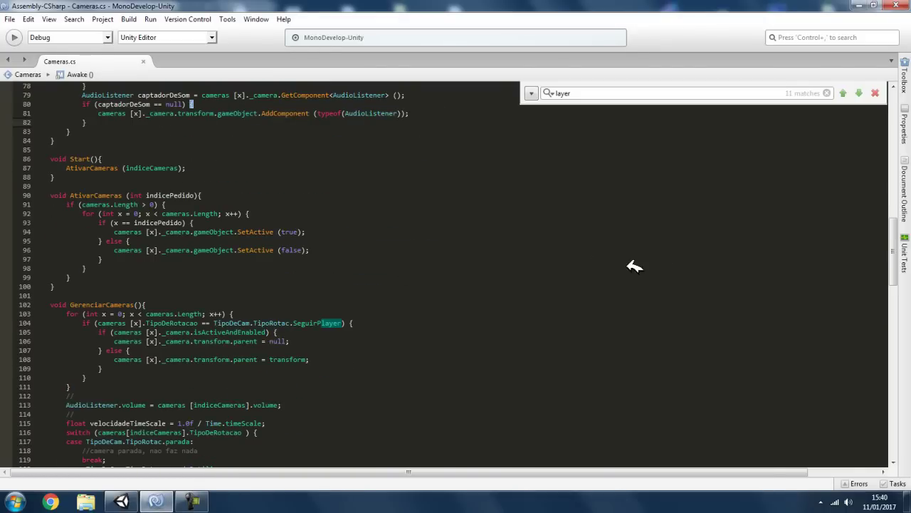
scroll(633, 267, "down", 7)
scroll(606, 266, "down", 2)
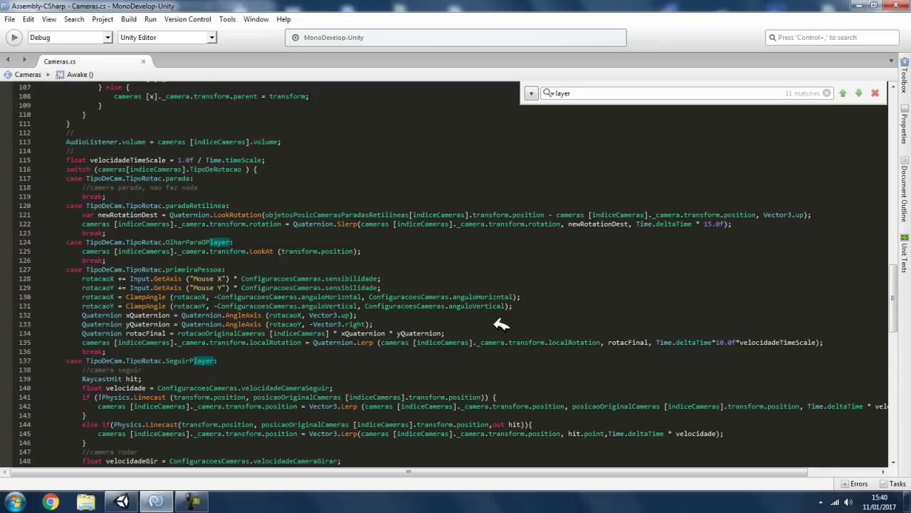
left_click(385, 250)
left_click_drag(118, 251, 178, 251)
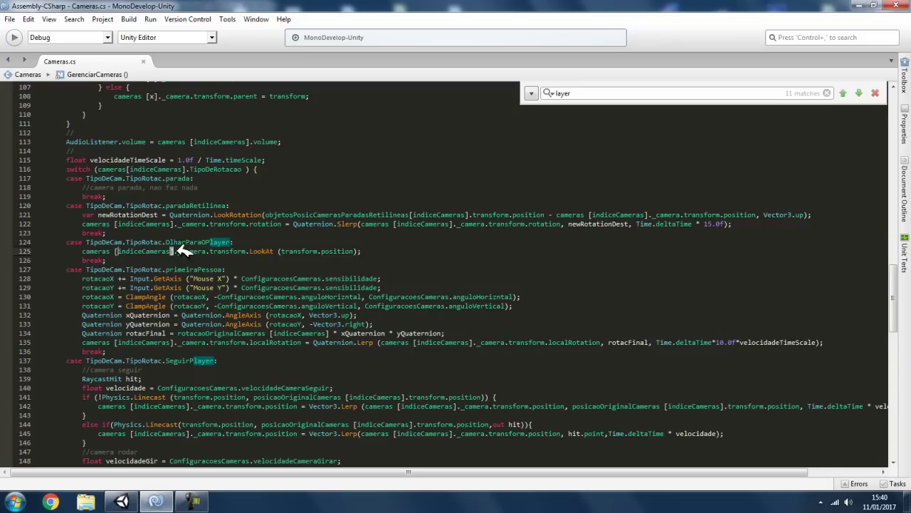
left_click(122, 502)
- Expand Element 0, keep its rotation type as Seguir Player, and ping its Camera in the hierarchy
left_click(812, 200)
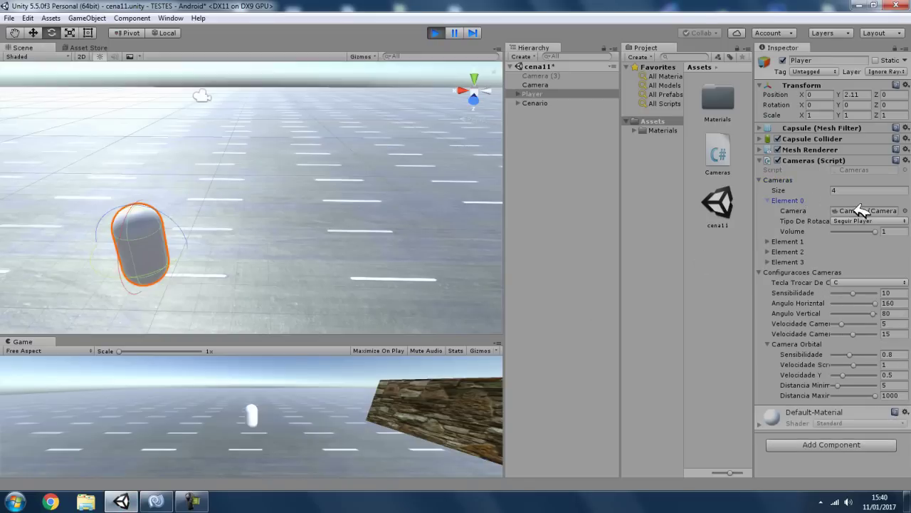
left_click(860, 221)
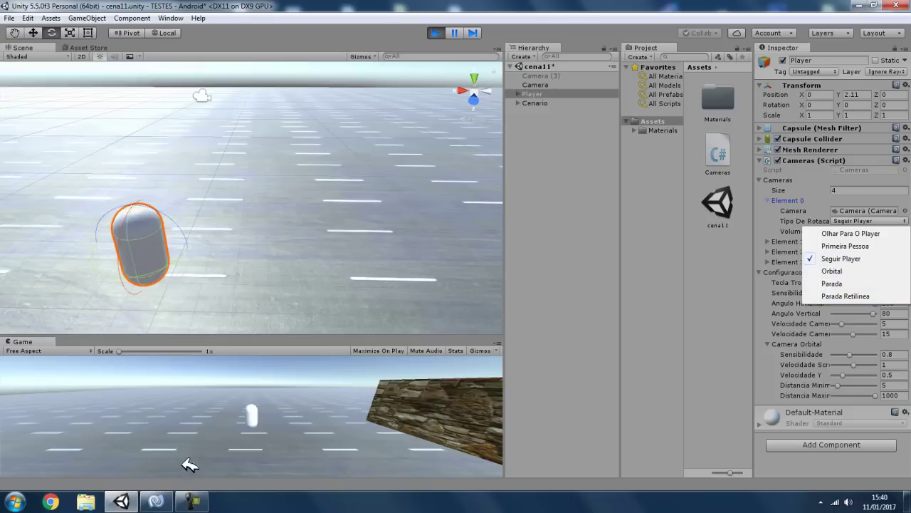
mouse_move(443, 193)
left_mouse_down("alt")
mouse_move(106, 213)
mouse_move(109, 173)
left_mouse_up("alt")
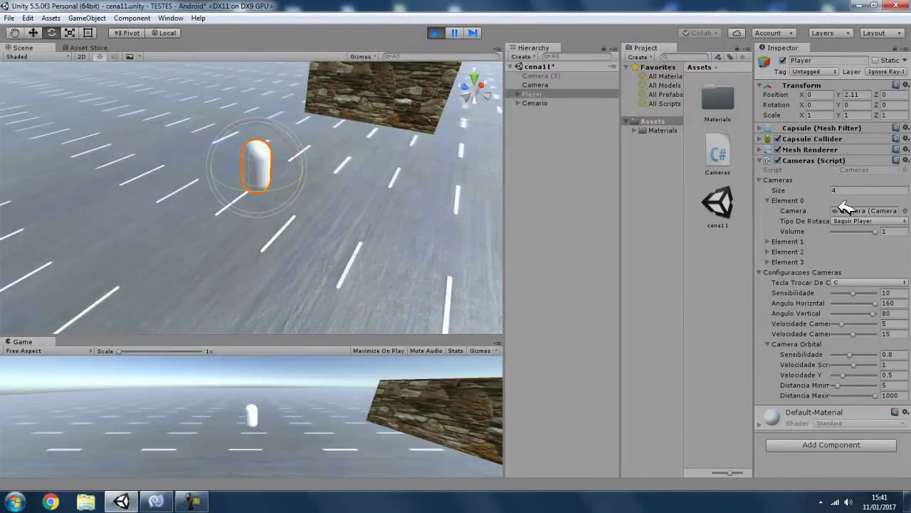
left_click(865, 213)
mouse_move(287, 212)
right_mouse_down()
mouse_move(303, 179)
mouse_move(340, 151)
right_mouse_up()
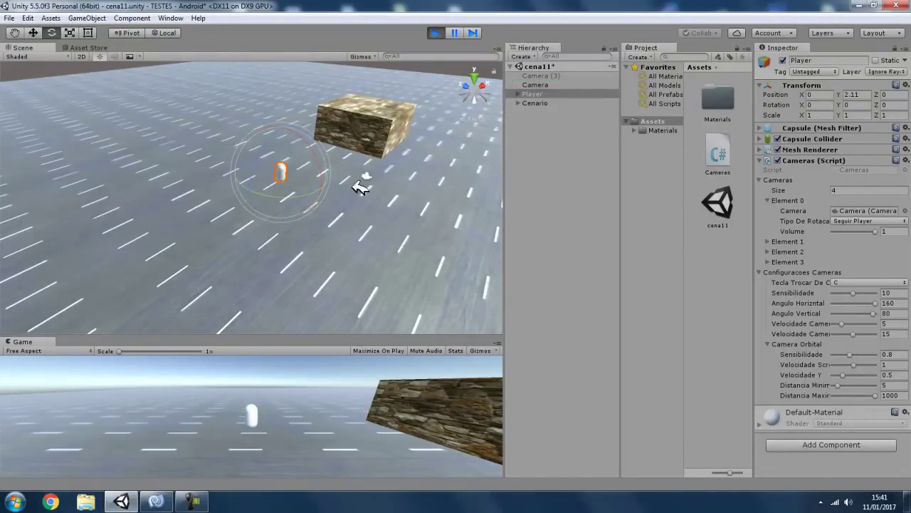
right_click_drag(359, 187, 306, 240)
left_click(195, 500)
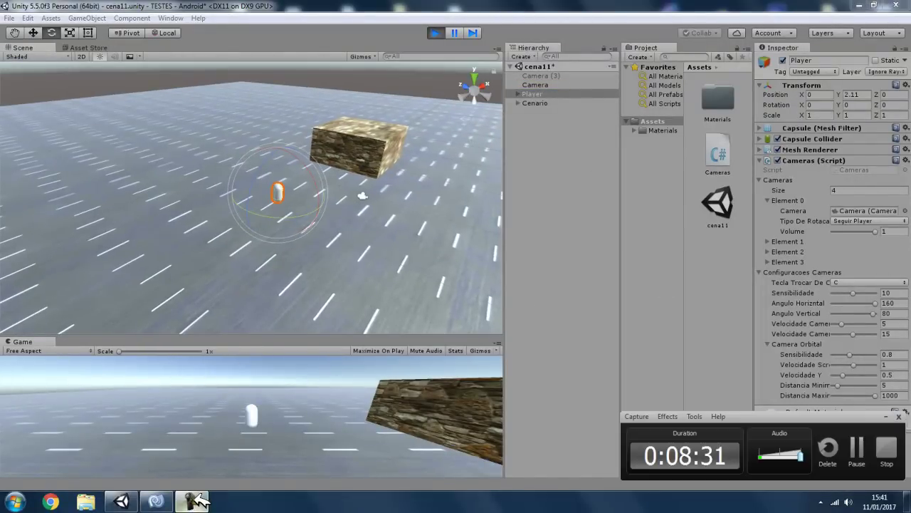